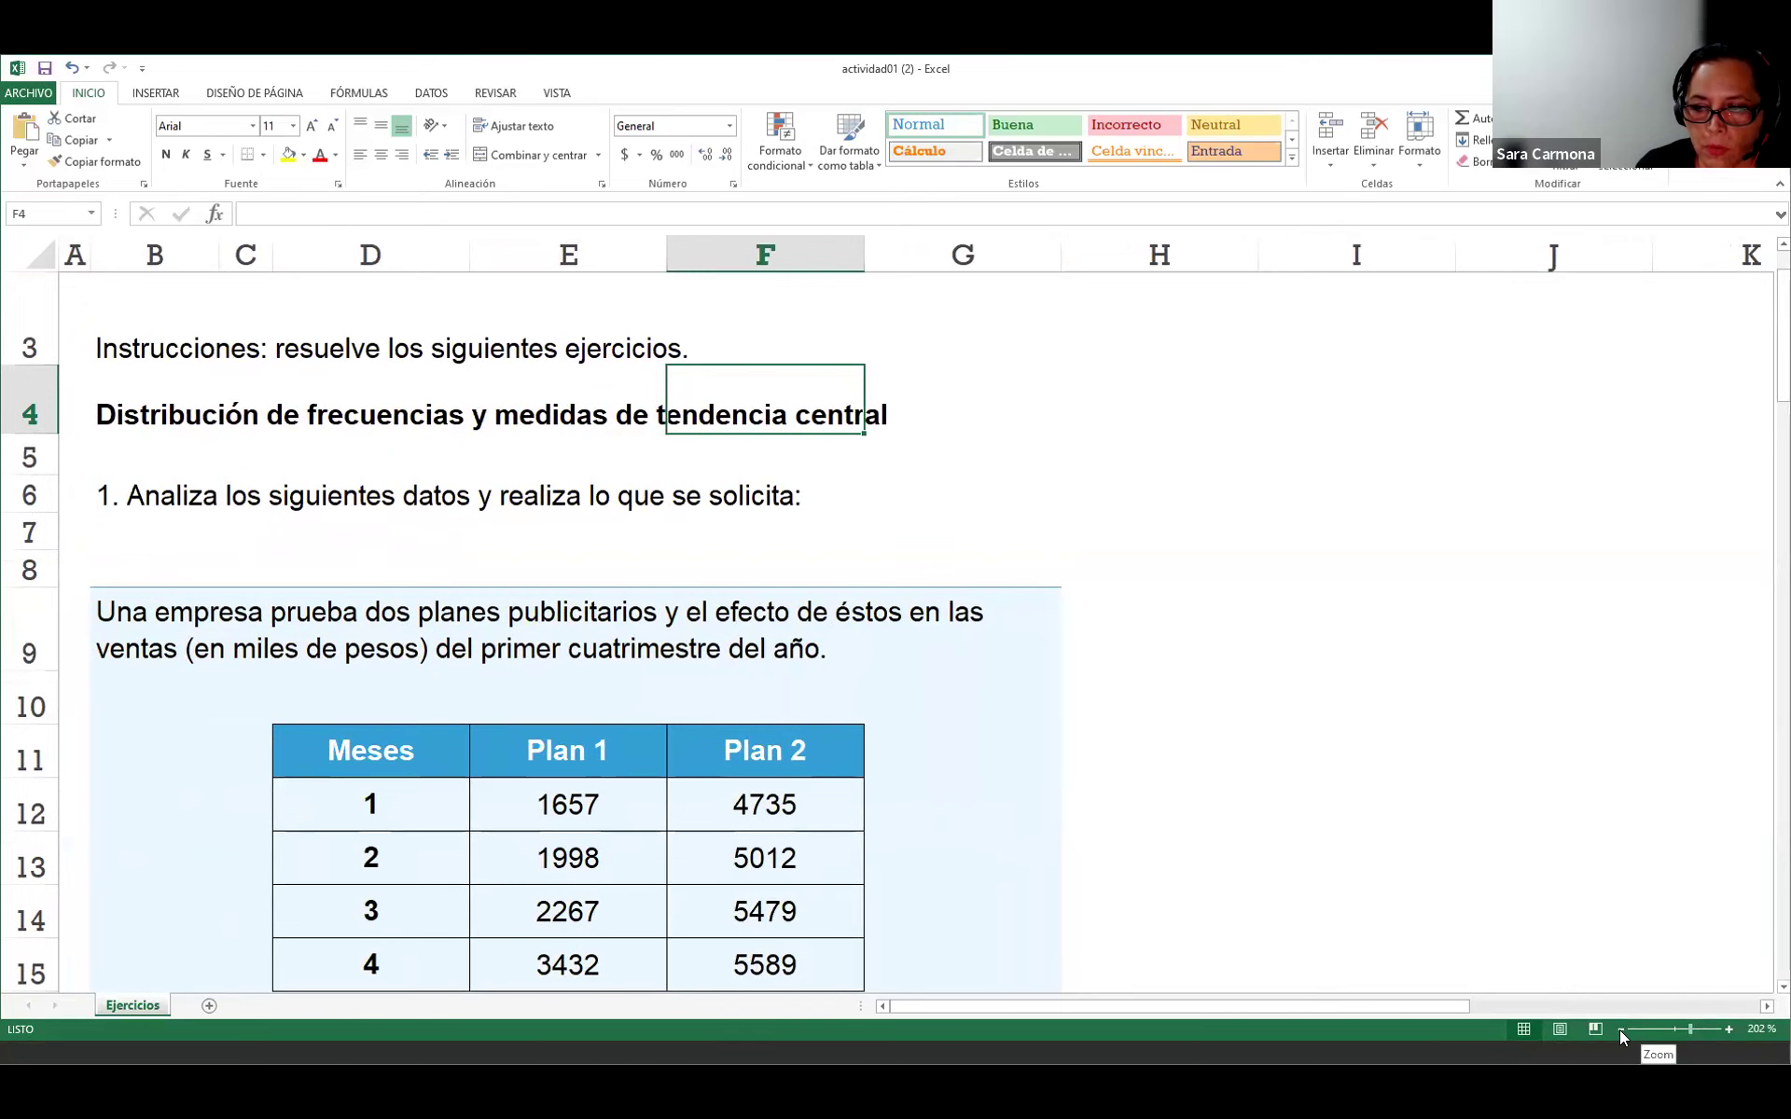
Reduce the sheet zoom to 180% and examine exercise 1's questions and its table of monthly Plan 1 and Plan 2 sales.
left_click(1620, 1028)
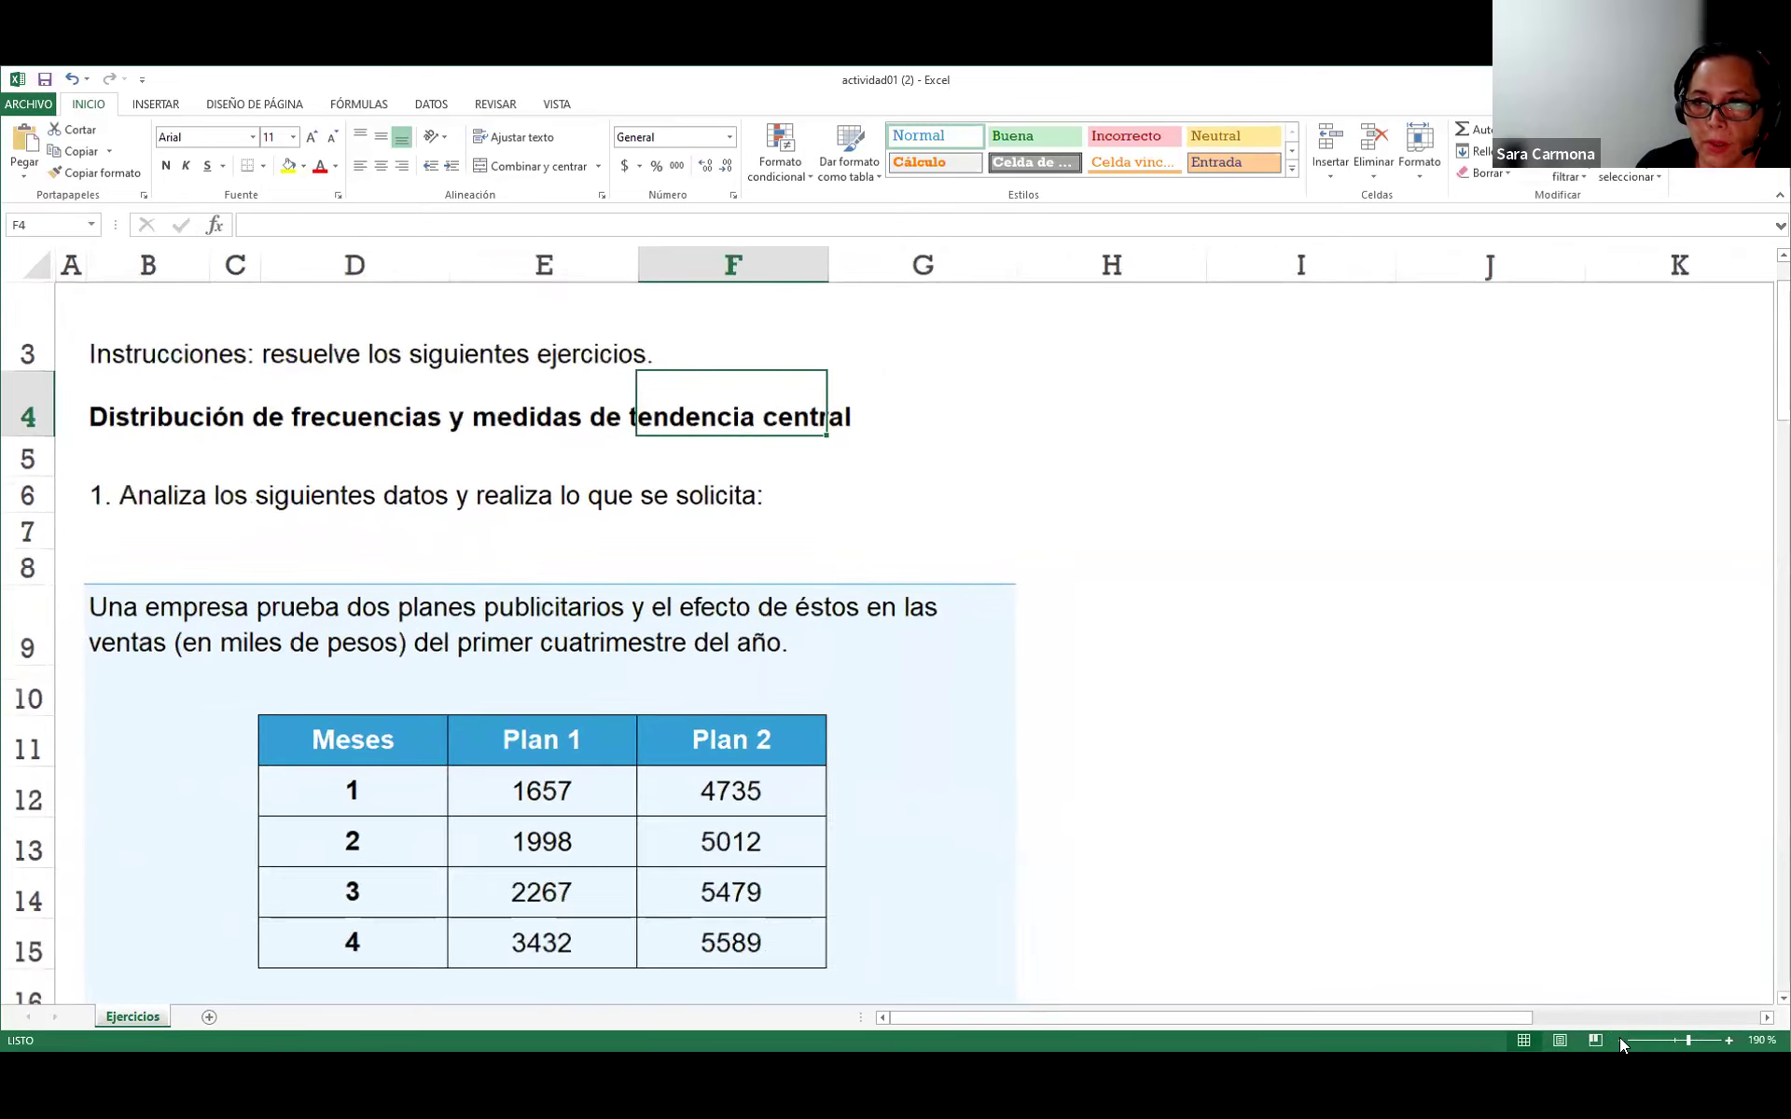
left_click(1619, 1037)
scroll(1008, 881, "up", 2)
scroll(1006, 883, "down", 2)
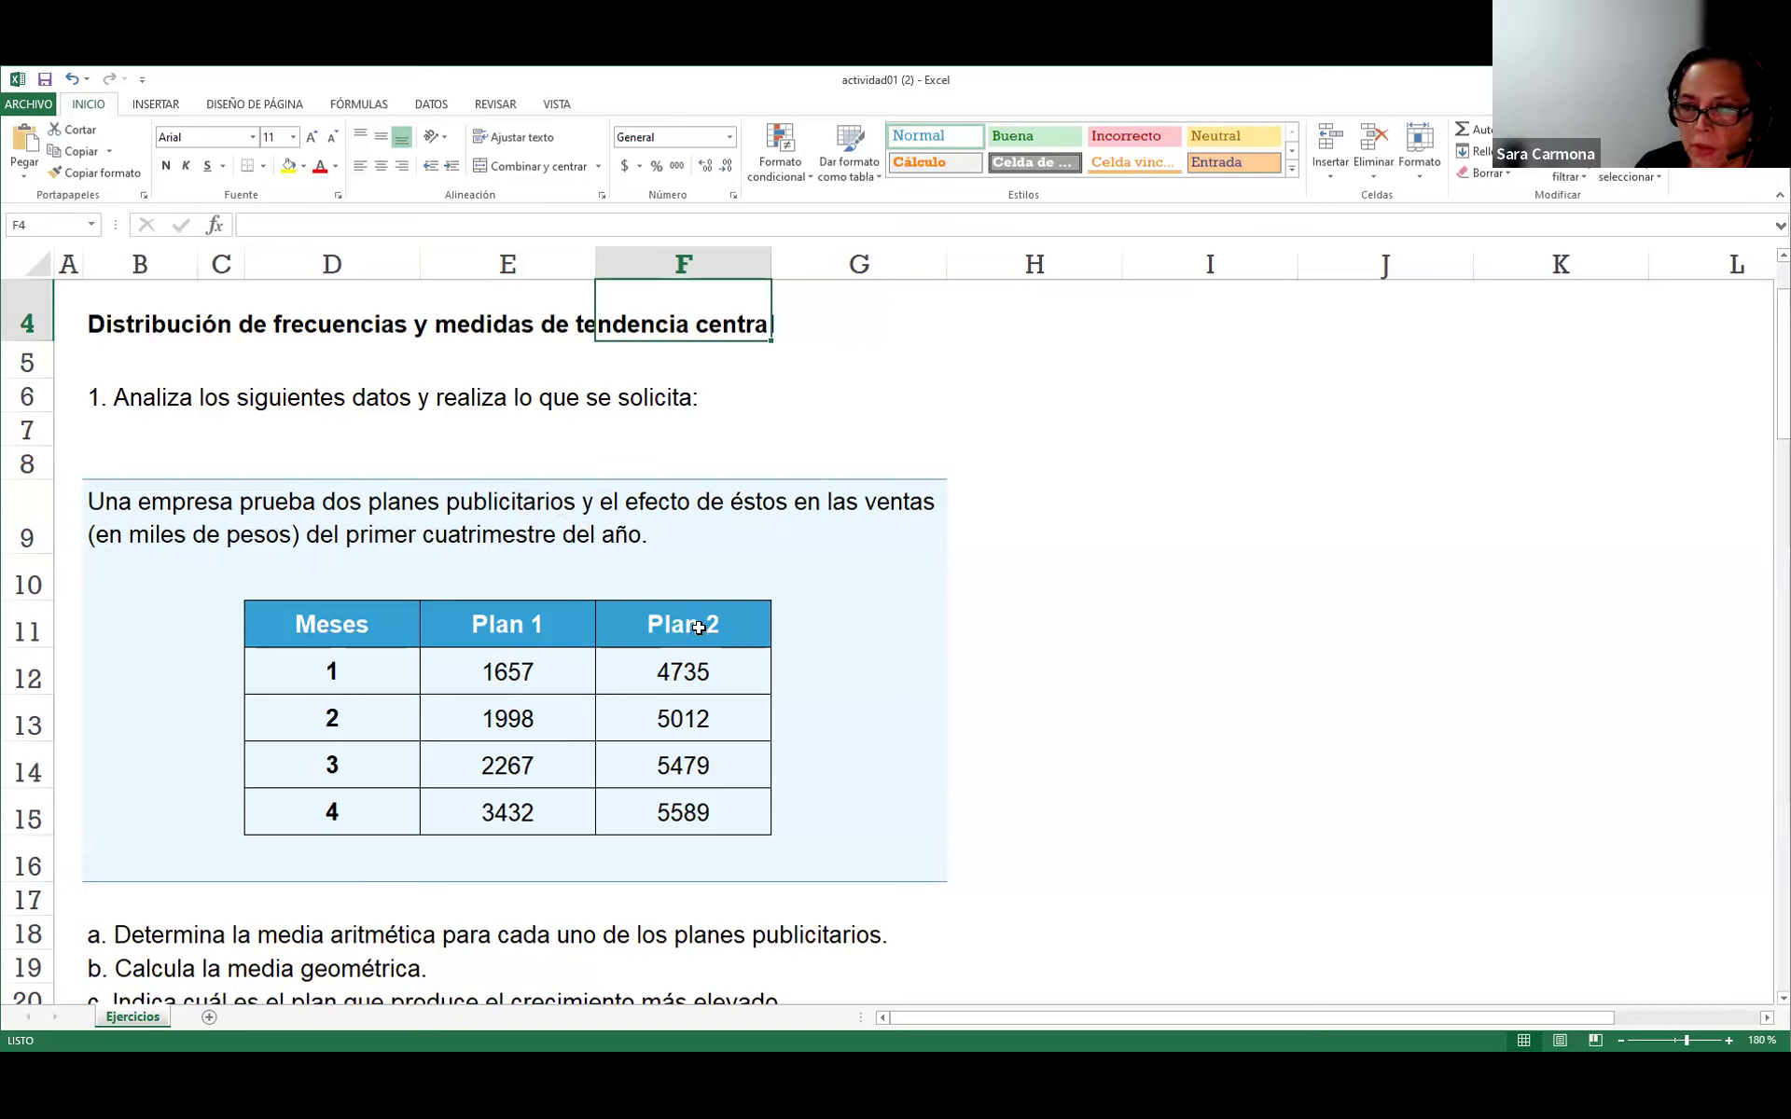
left_click_drag(345, 673, 352, 815)
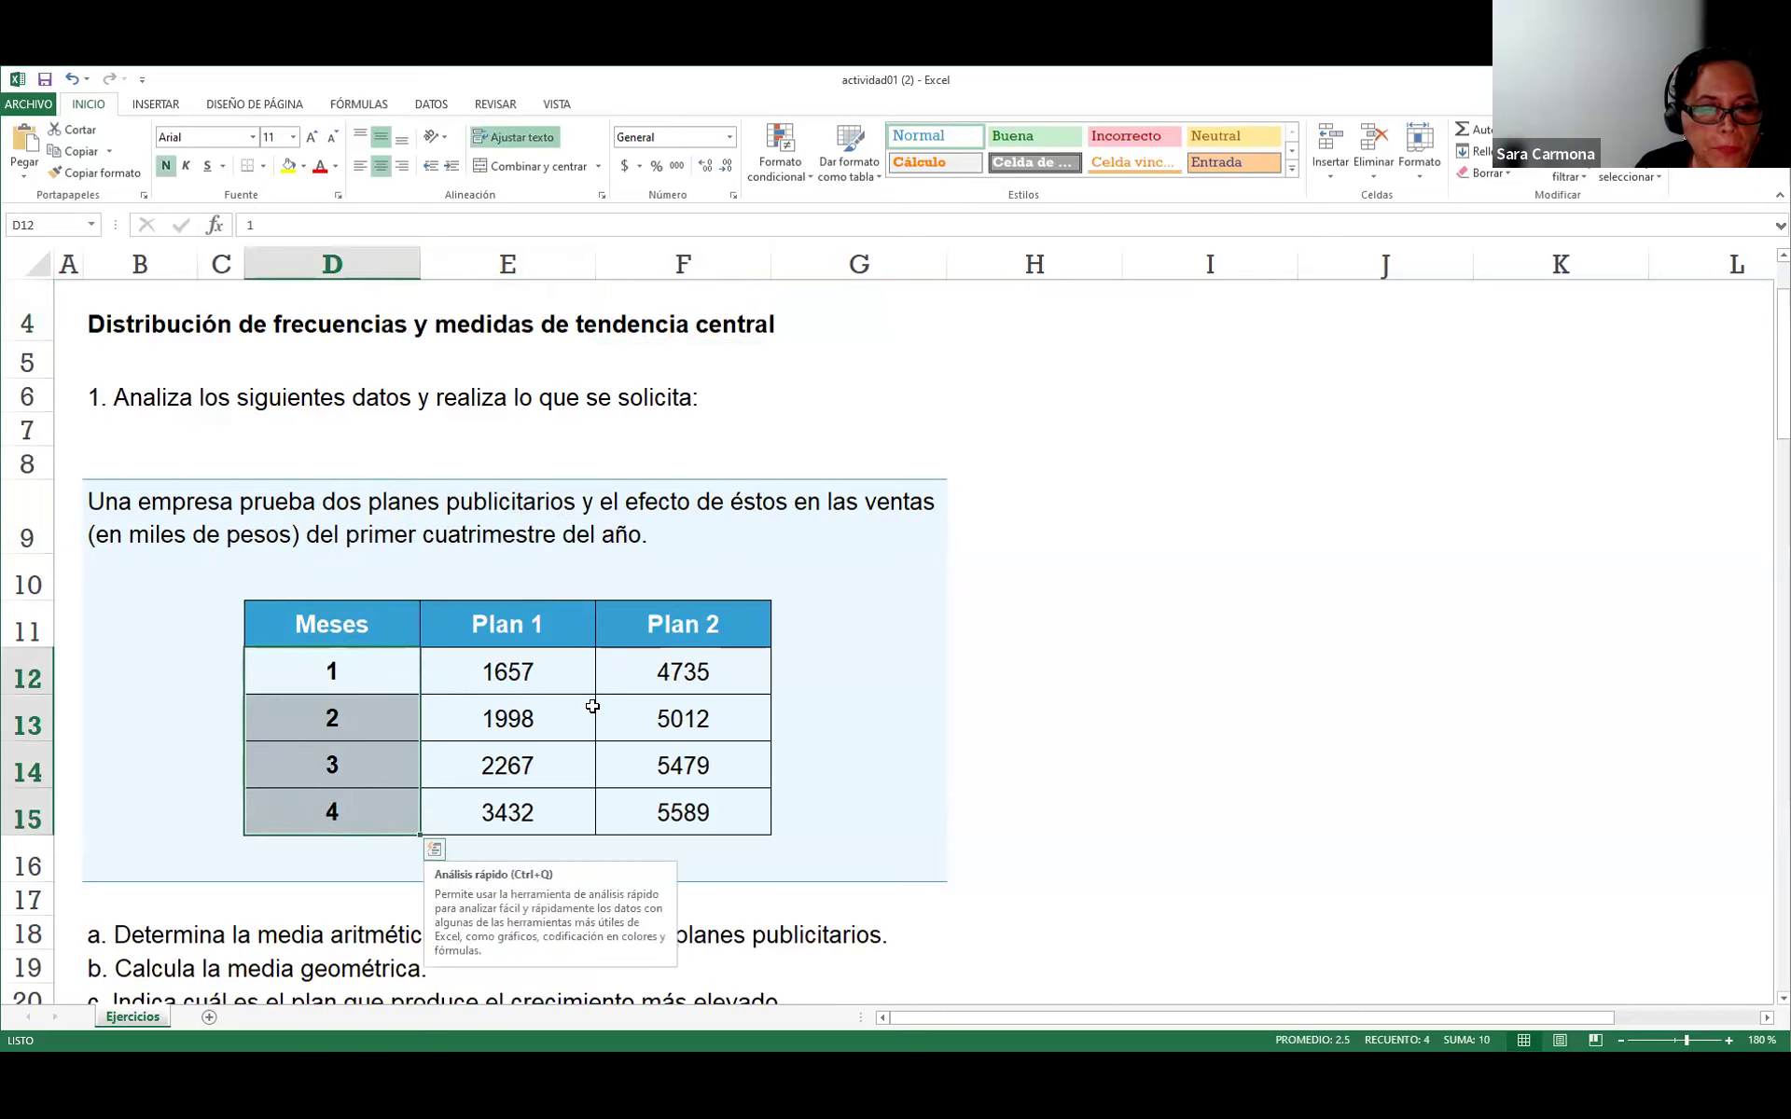
scroll(92, 605, "down", 3)
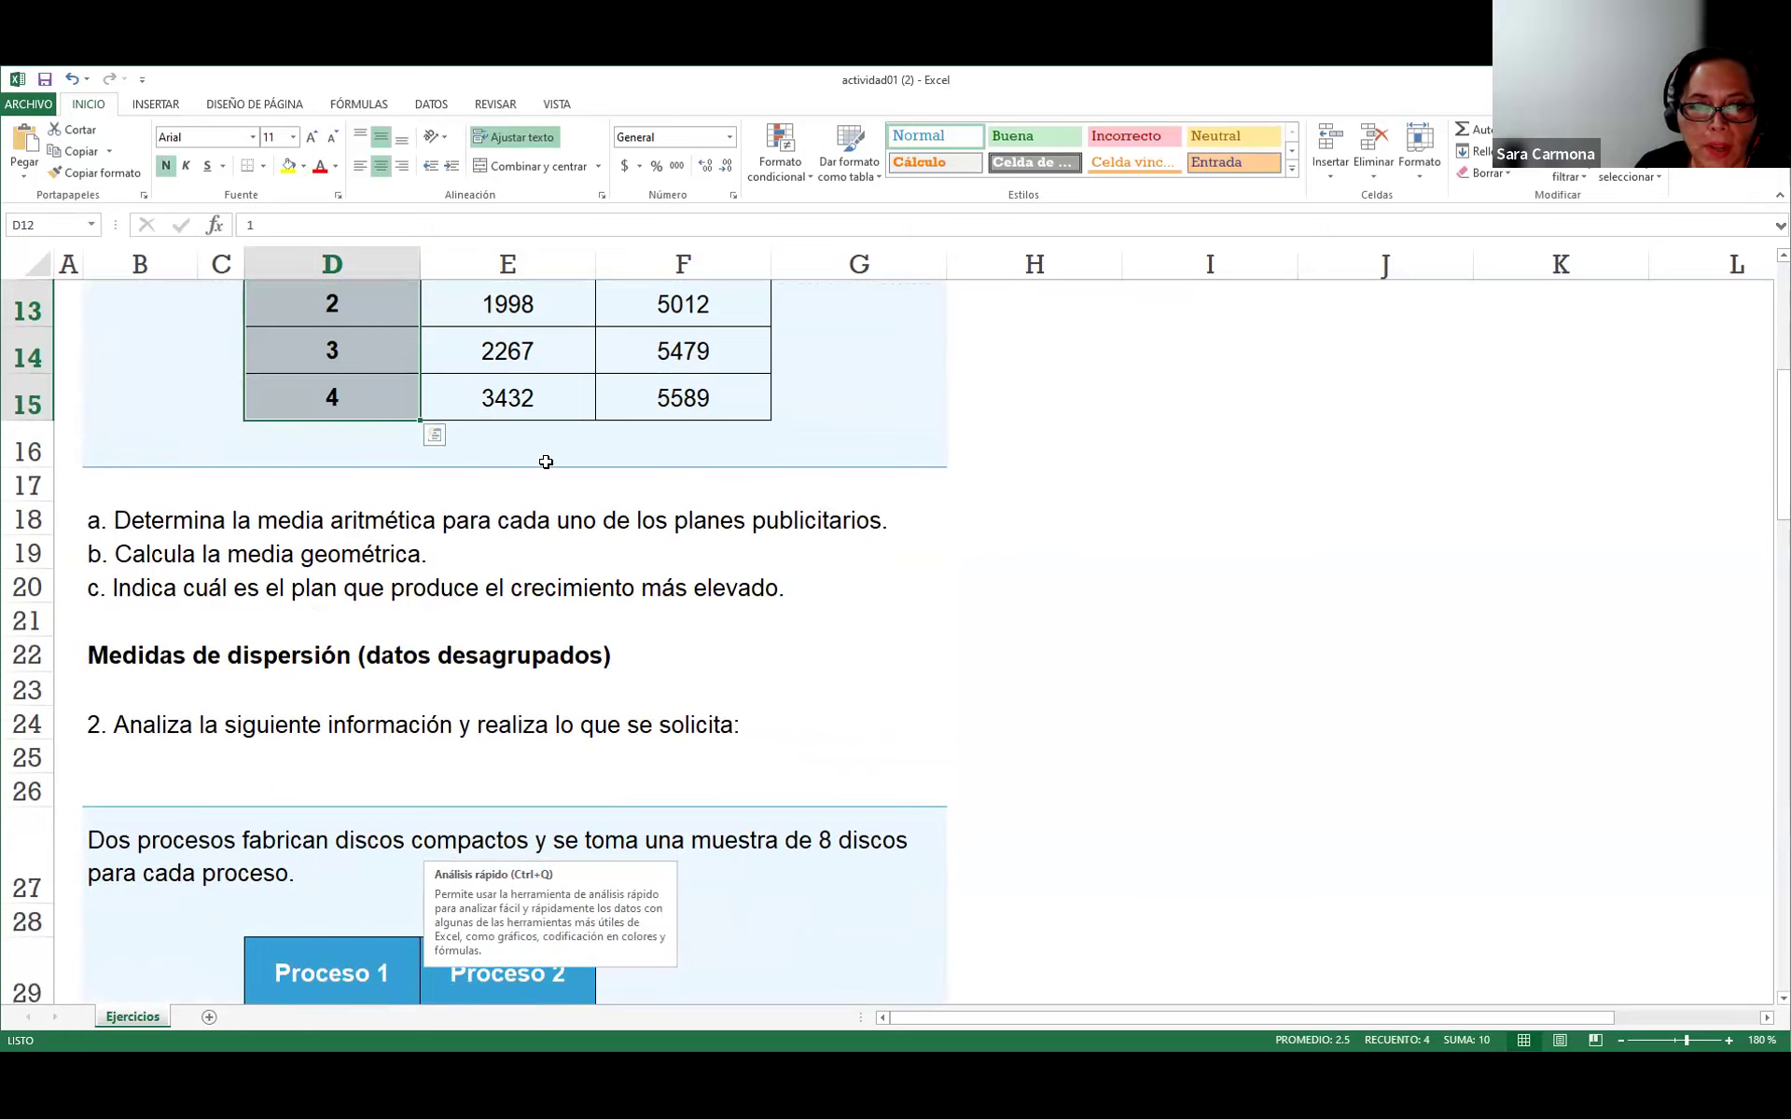
left_click(519, 443)
scroll(520, 443, "up", 1)
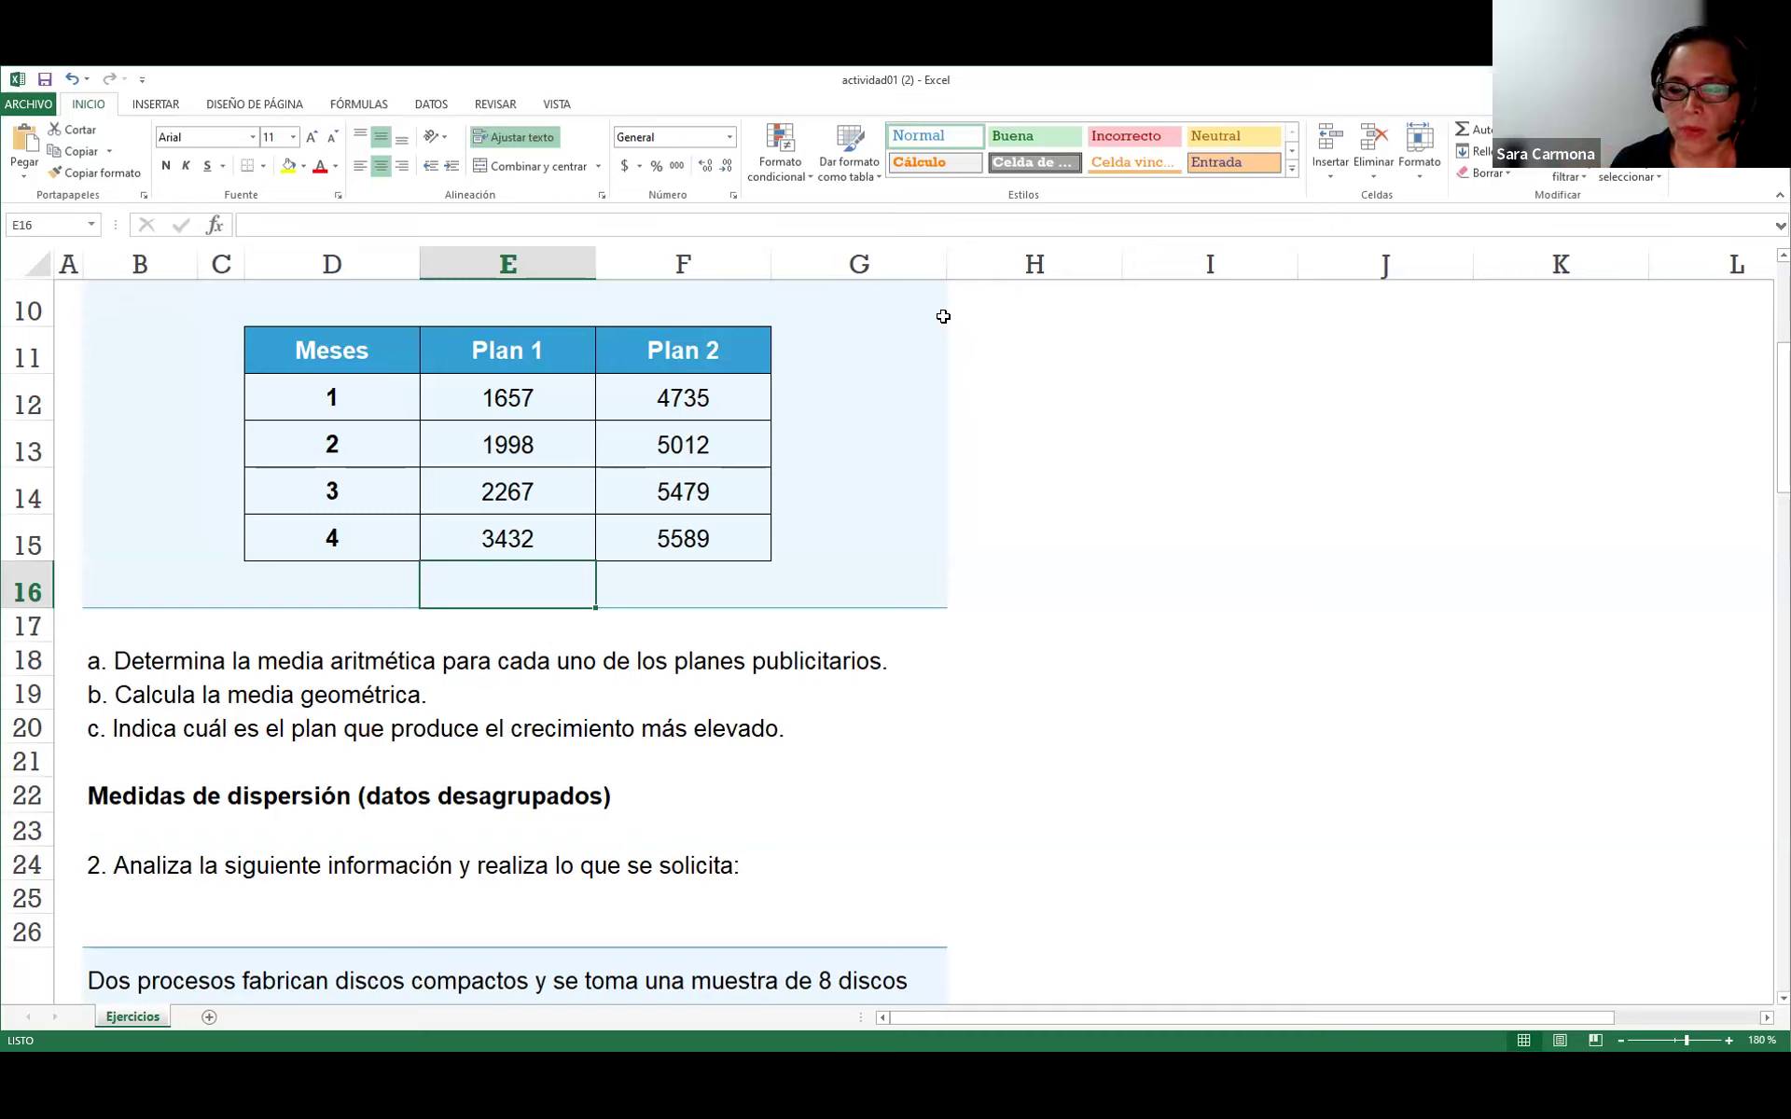
left_click(504, 396)
left_click_drag(504, 396, 507, 535)
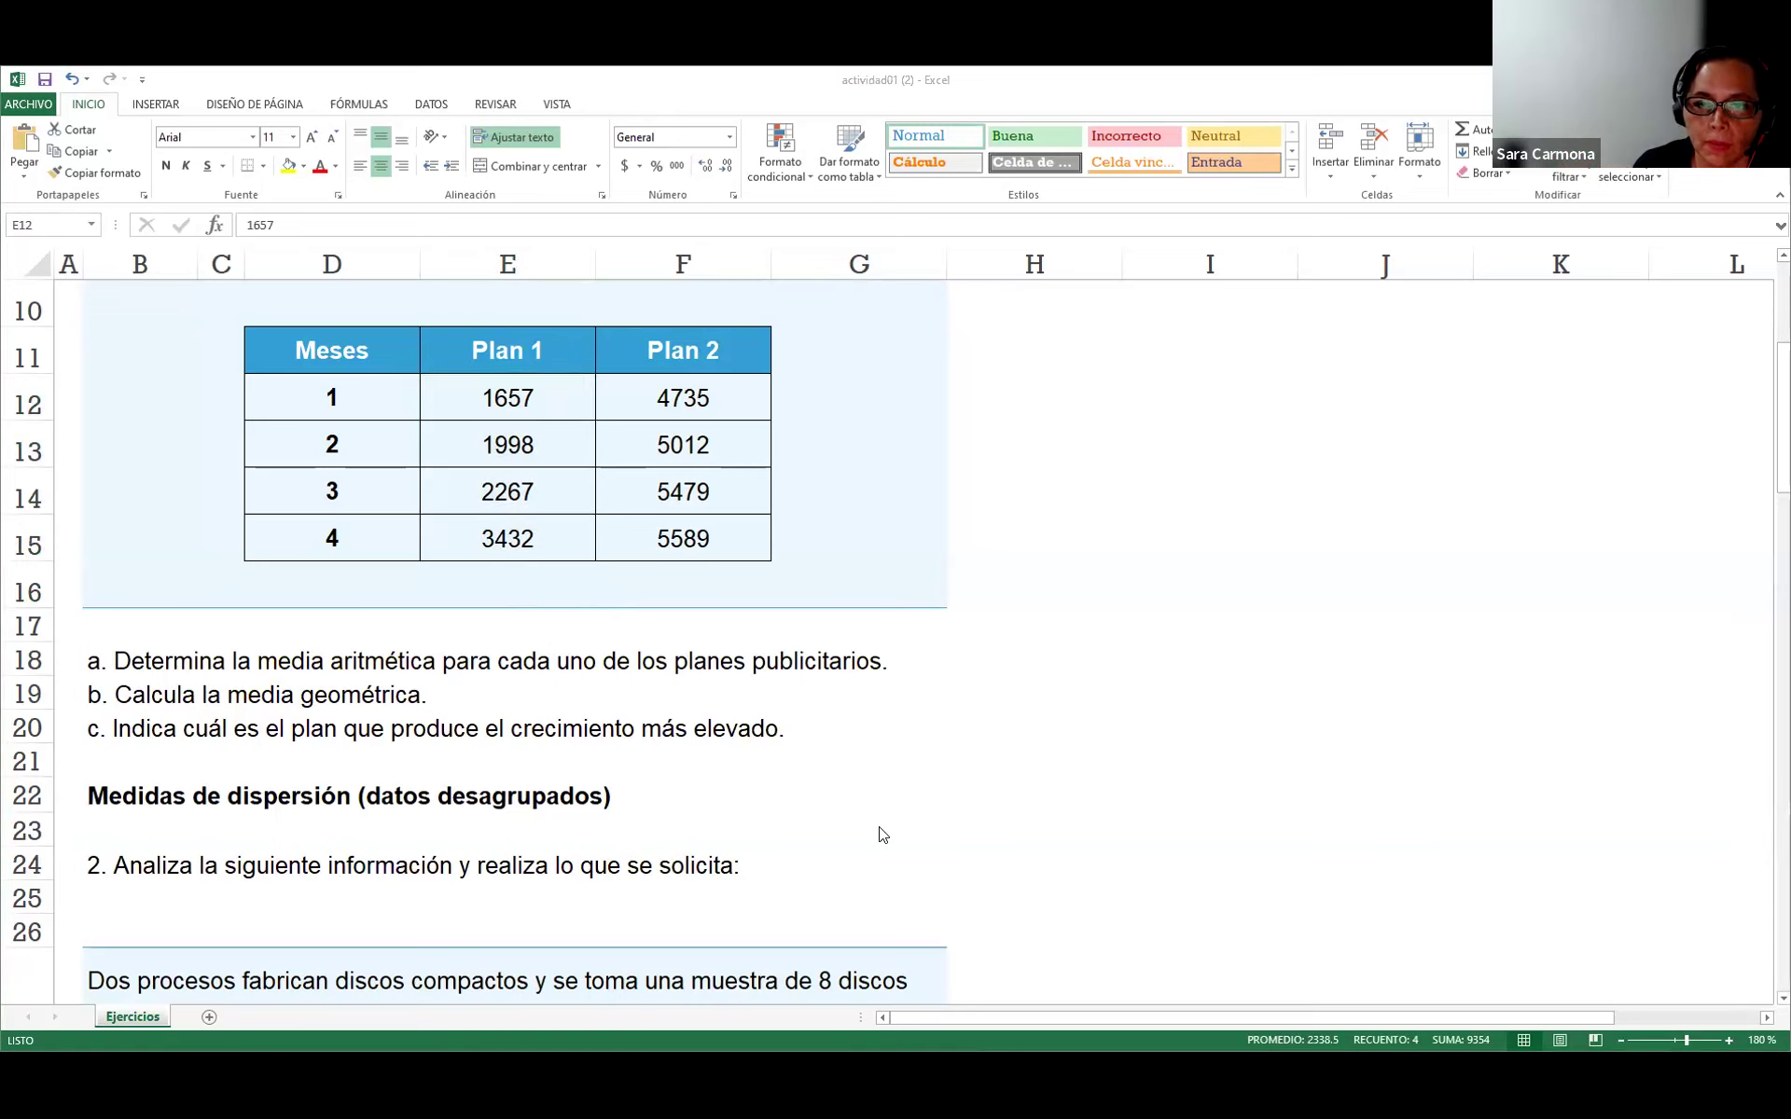
left_click(512, 385)
left_click_drag(512, 384, 520, 539)
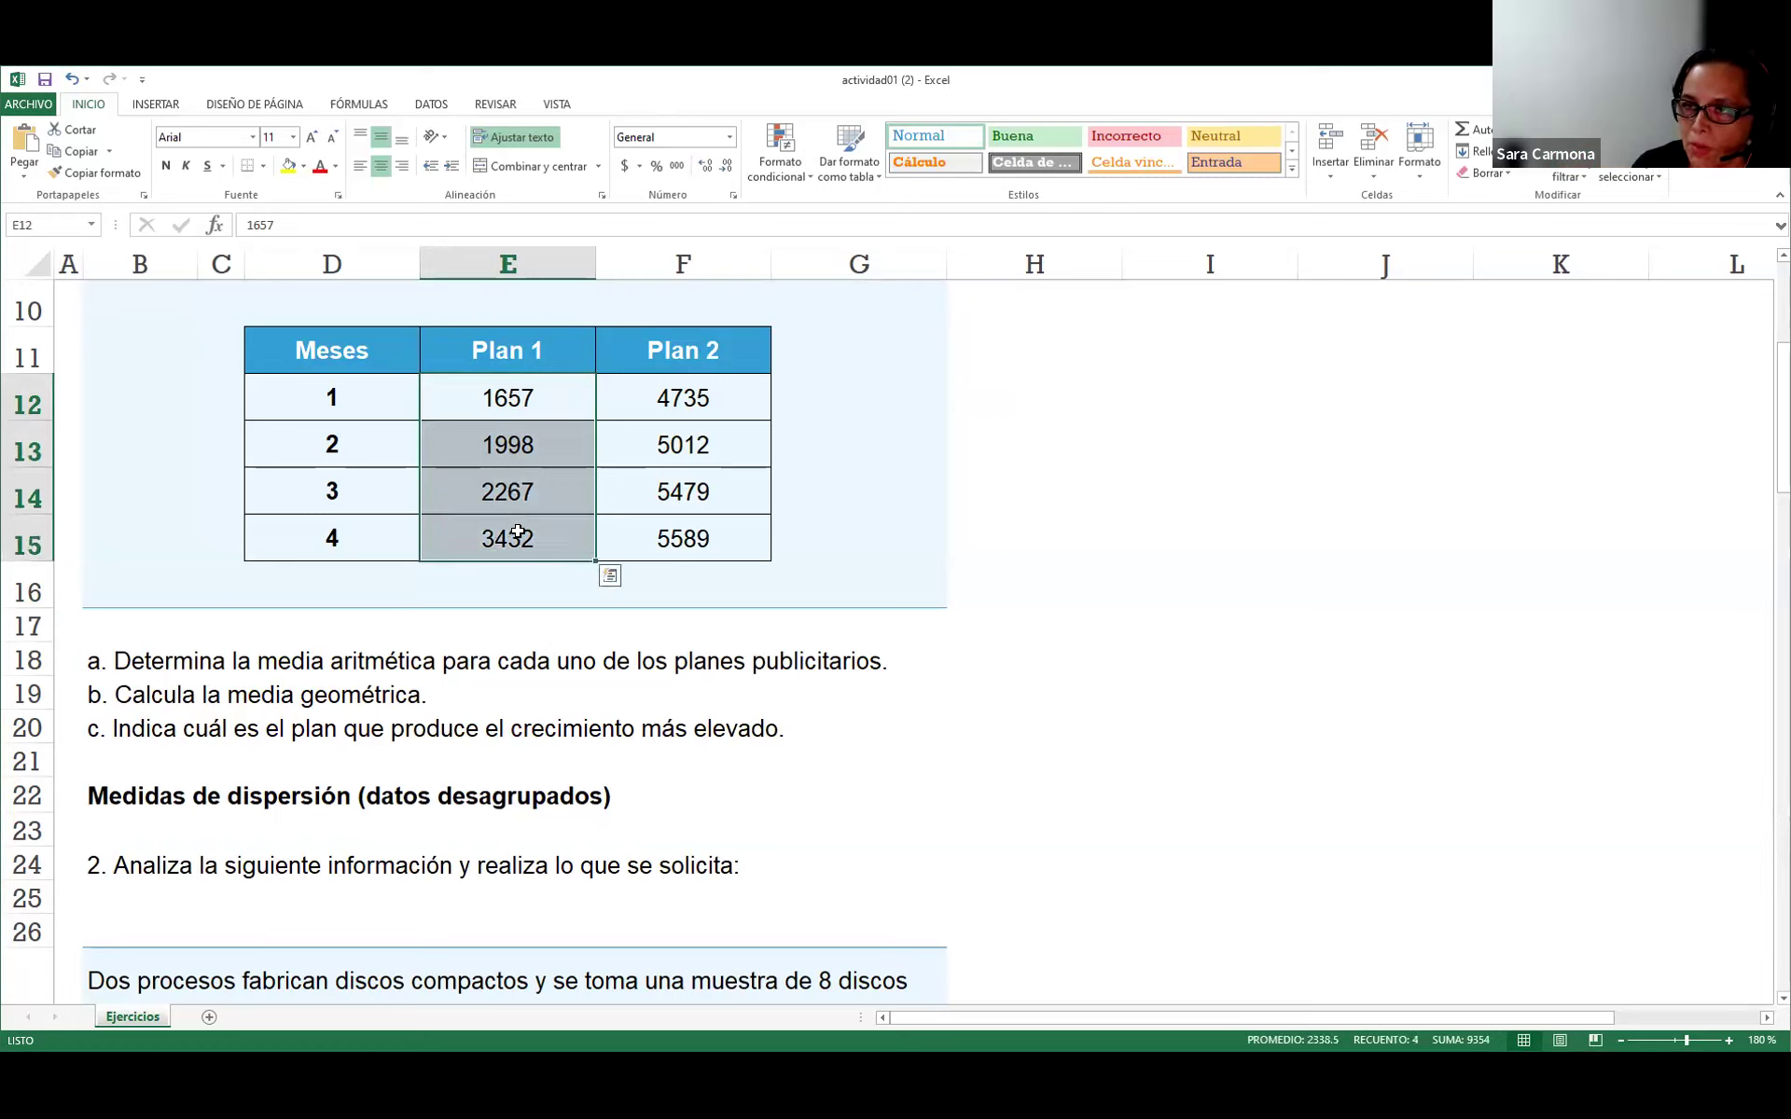
left_click_drag(488, 398, 502, 504)
Fill the four Plan 1 sales cells, E12 to E15, with yellow.
left_click(498, 392)
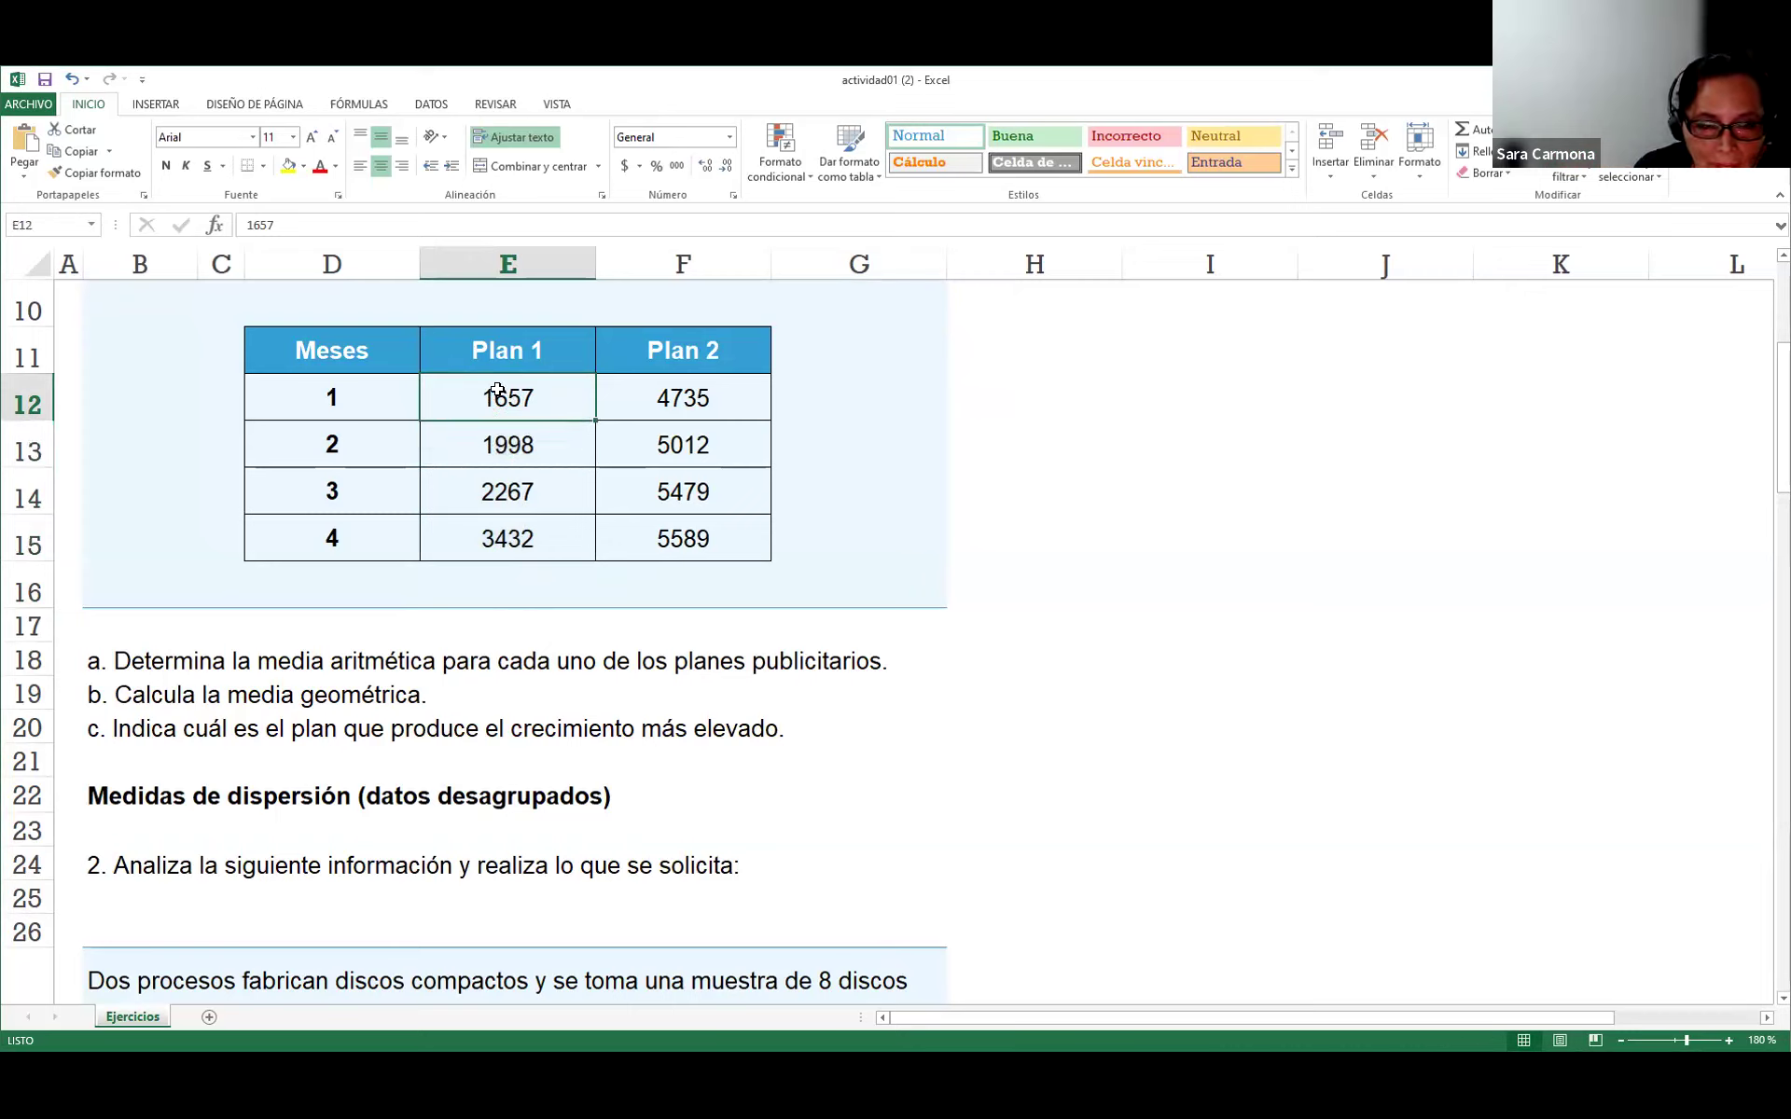
left_click(289, 166)
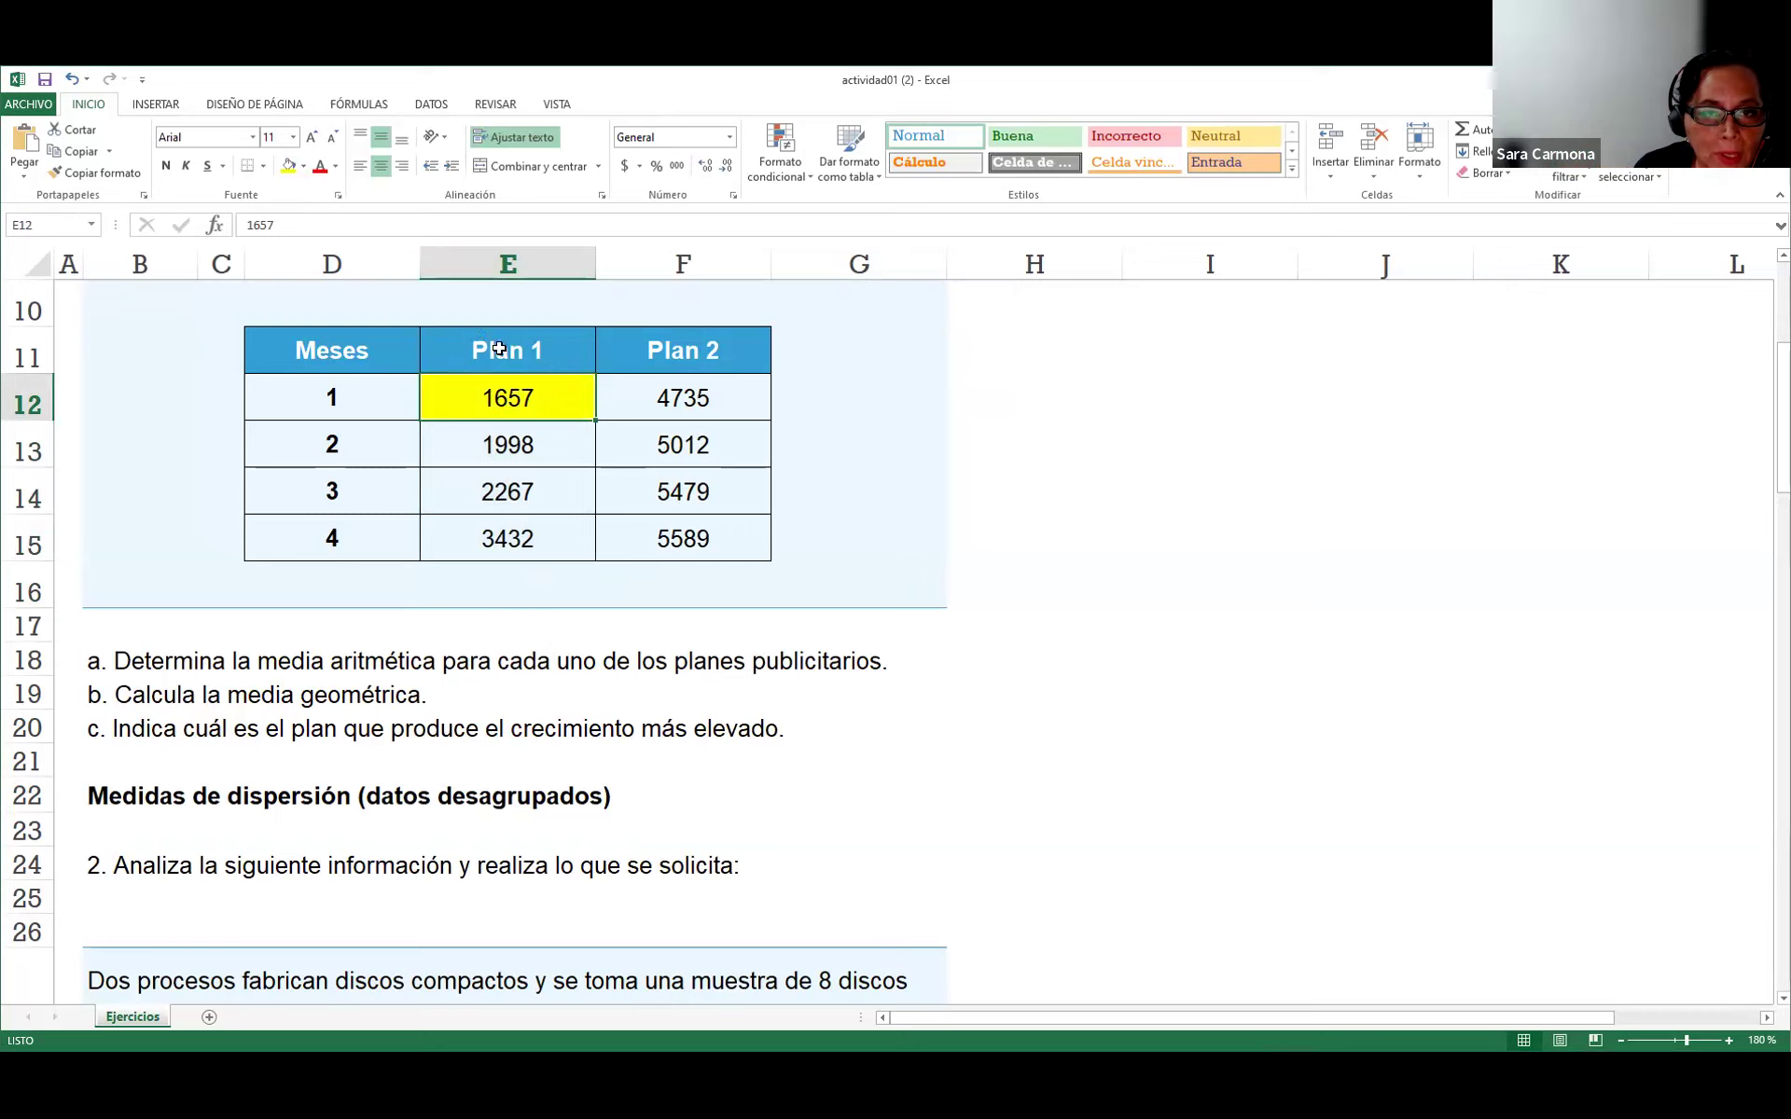
left_click(525, 443)
left_click(285, 166)
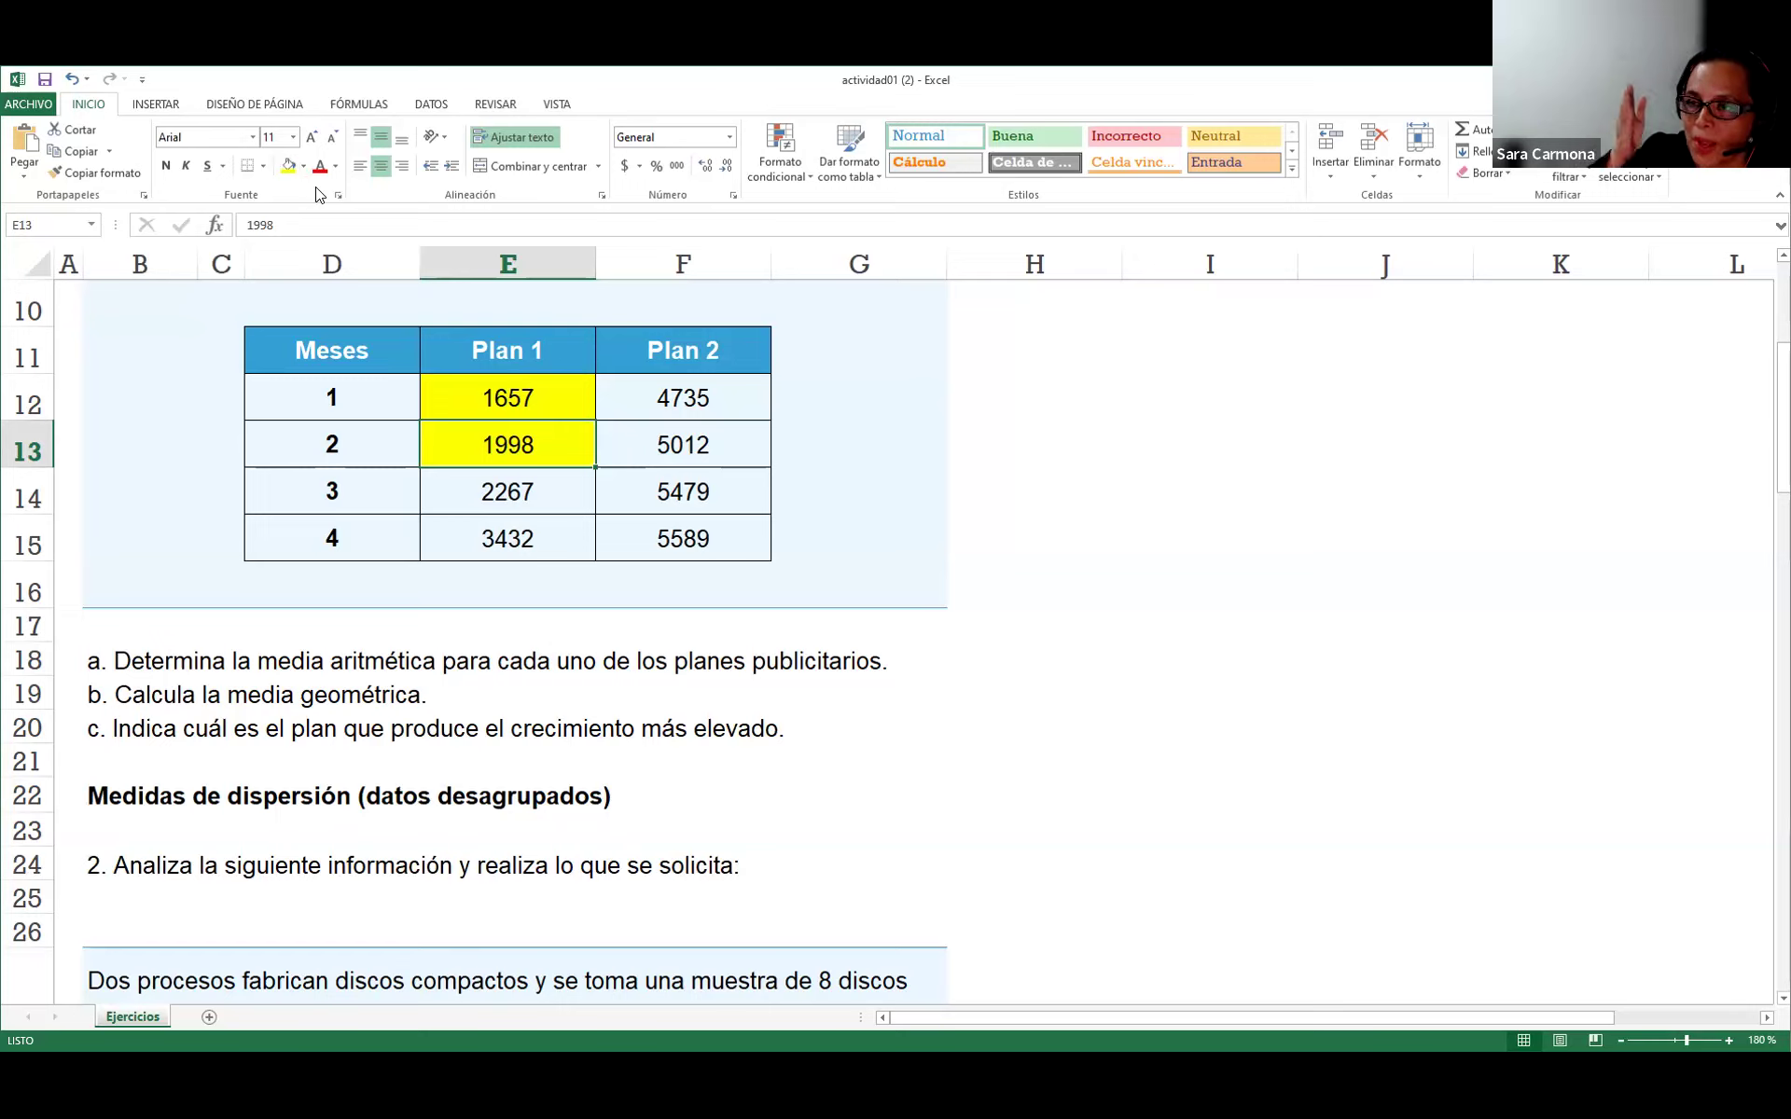
left_click(546, 491)
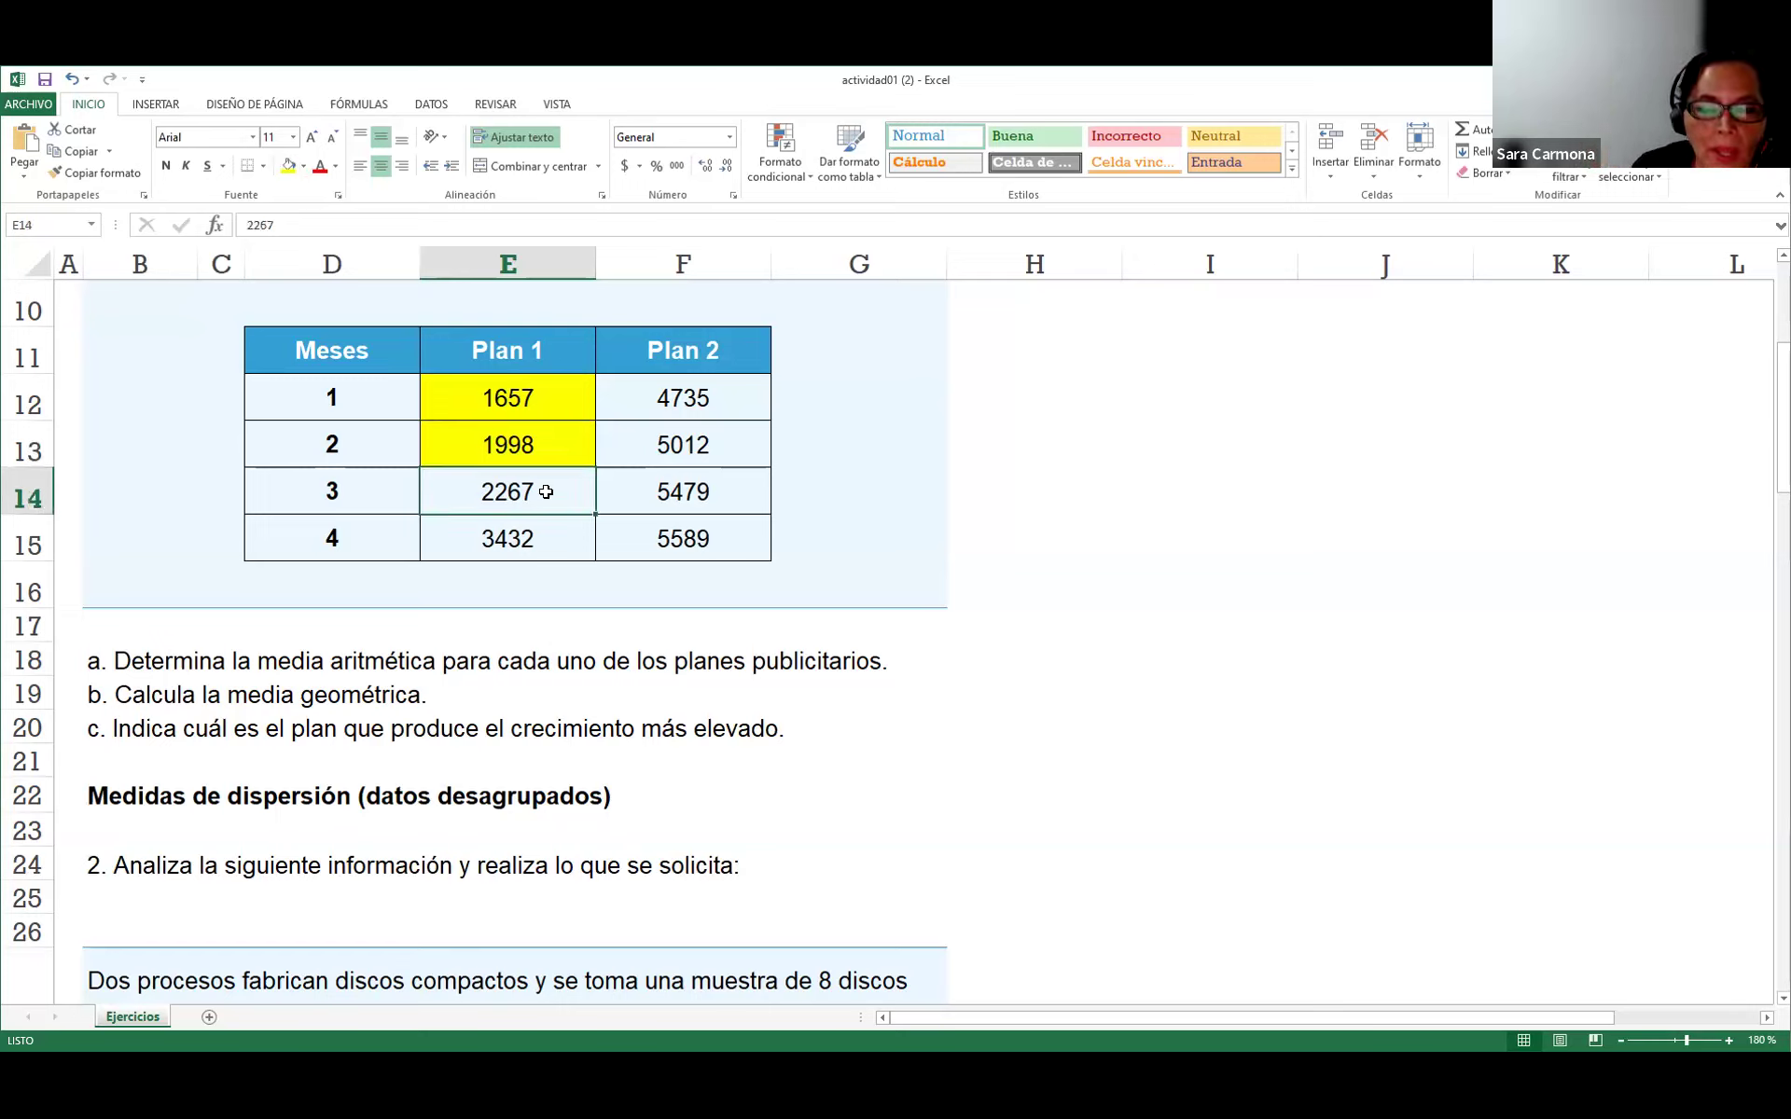
left_click(287, 169)
left_click(527, 538)
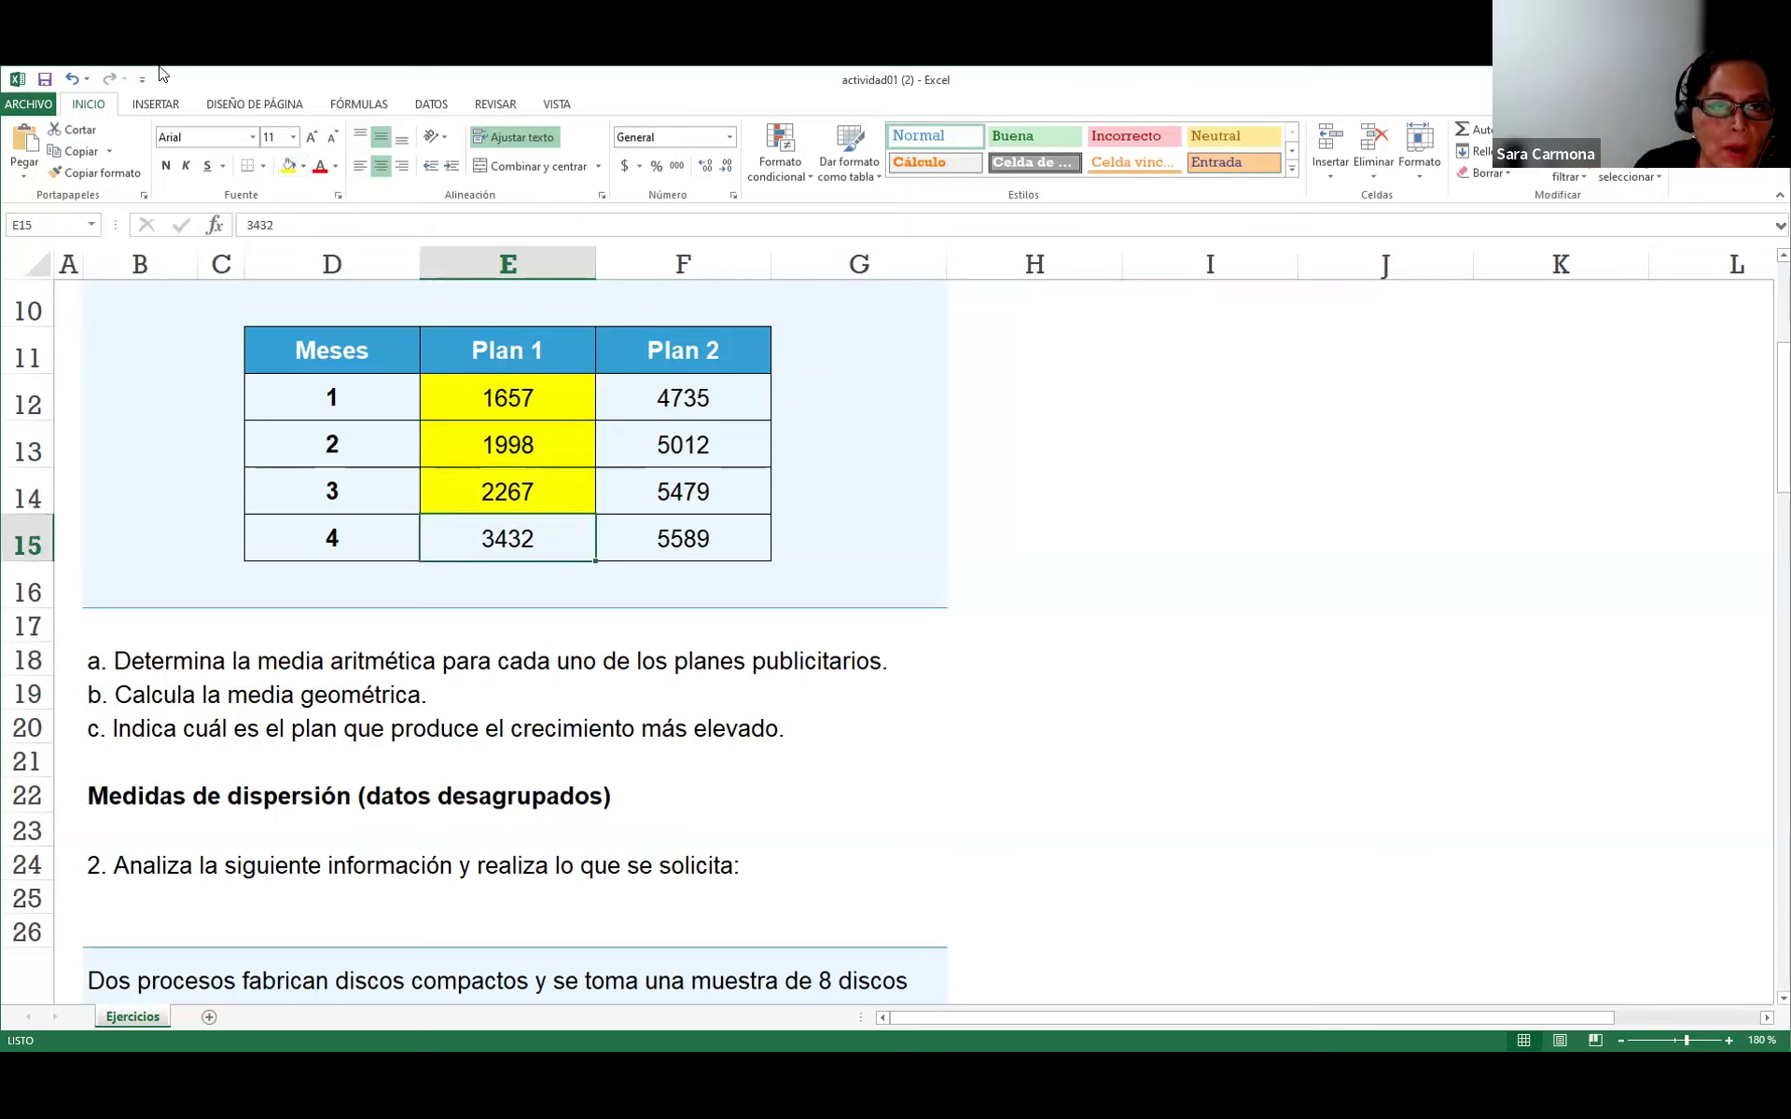
left_click(293, 170)
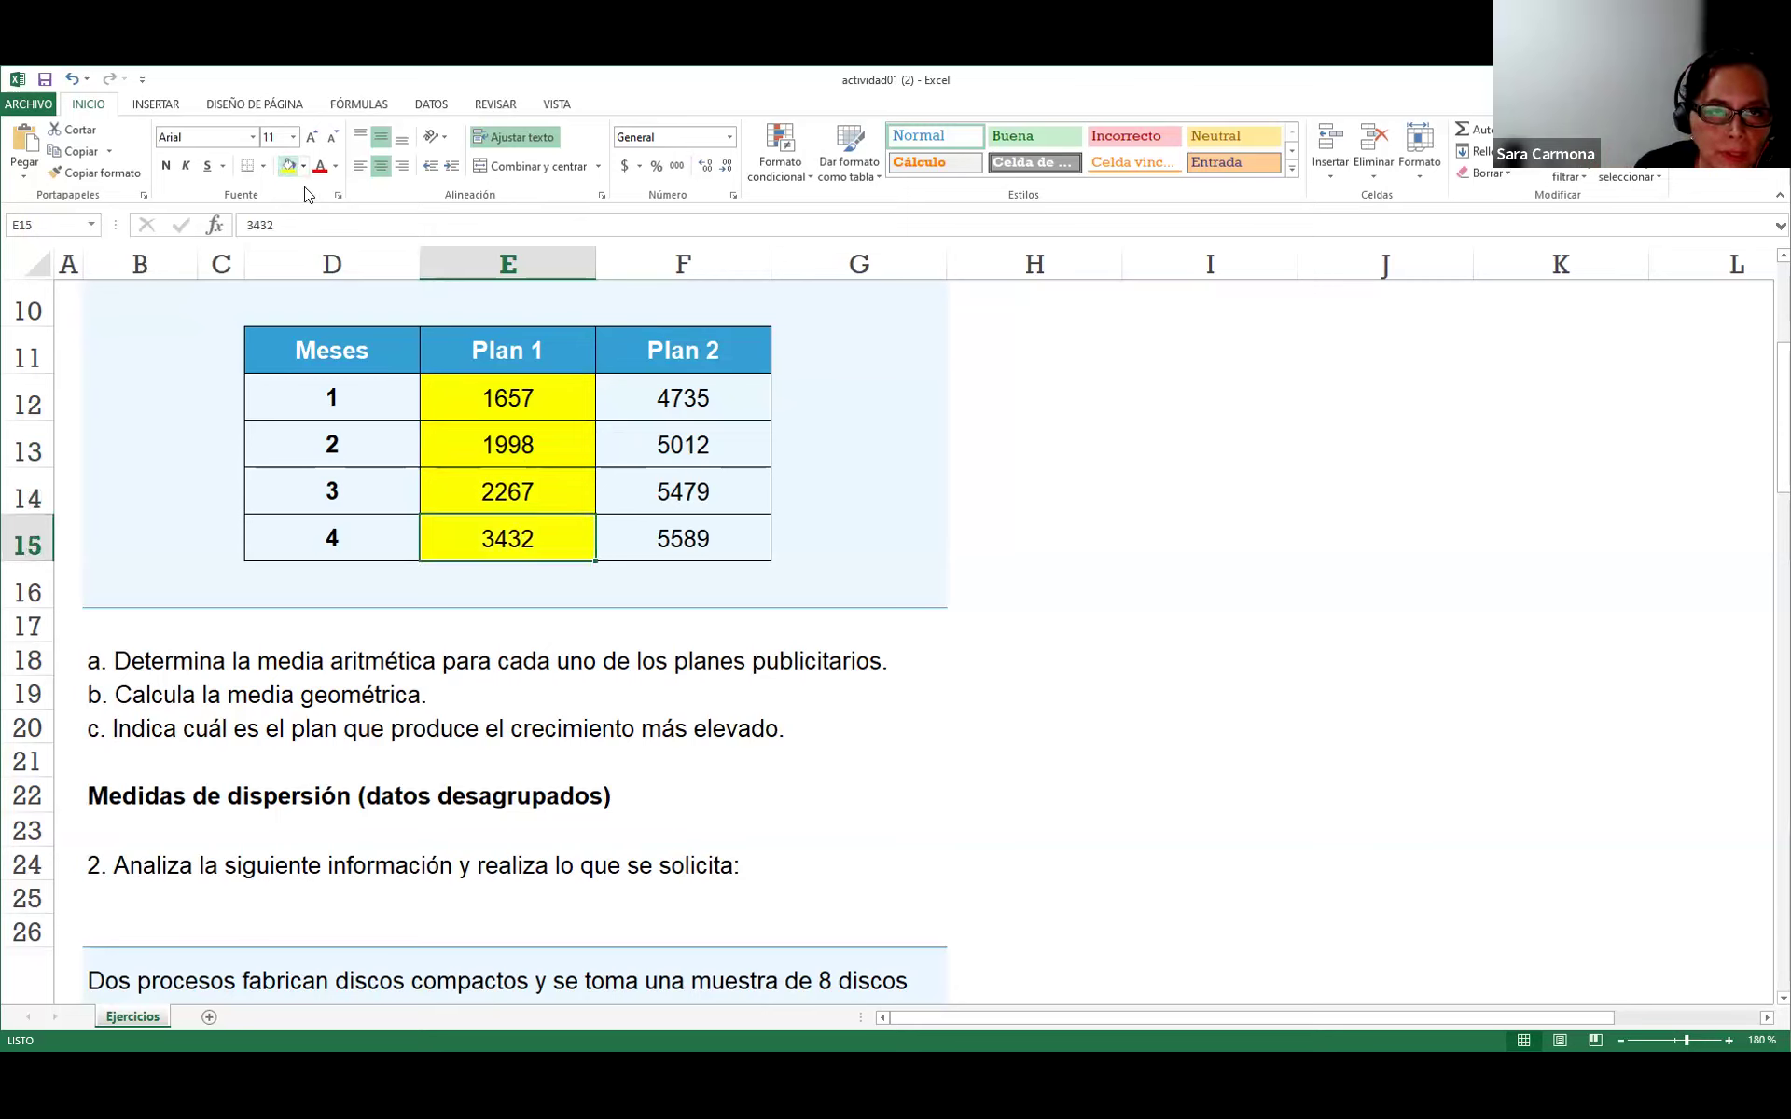
Sum the Plan 1 values E12:E15 into cell E16 with AutoSum.
left_click(484, 384)
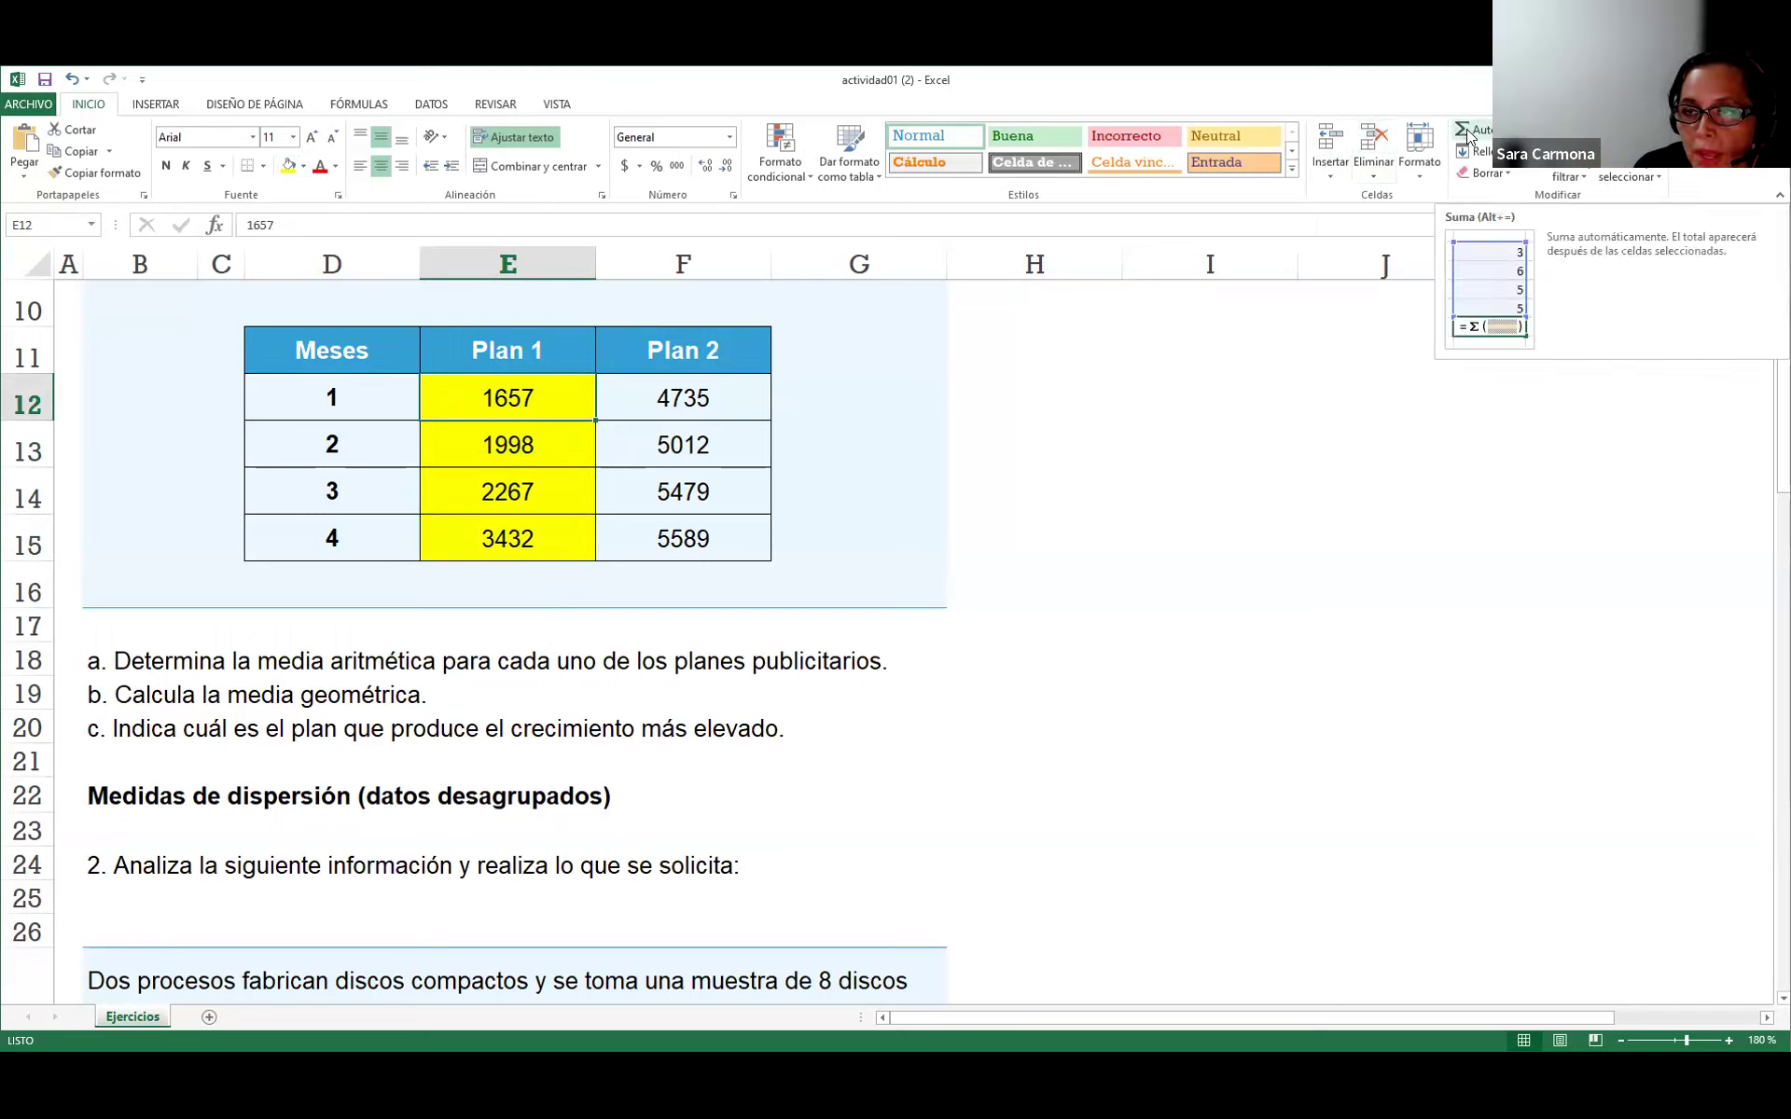
left_click_drag(548, 399, 550, 588)
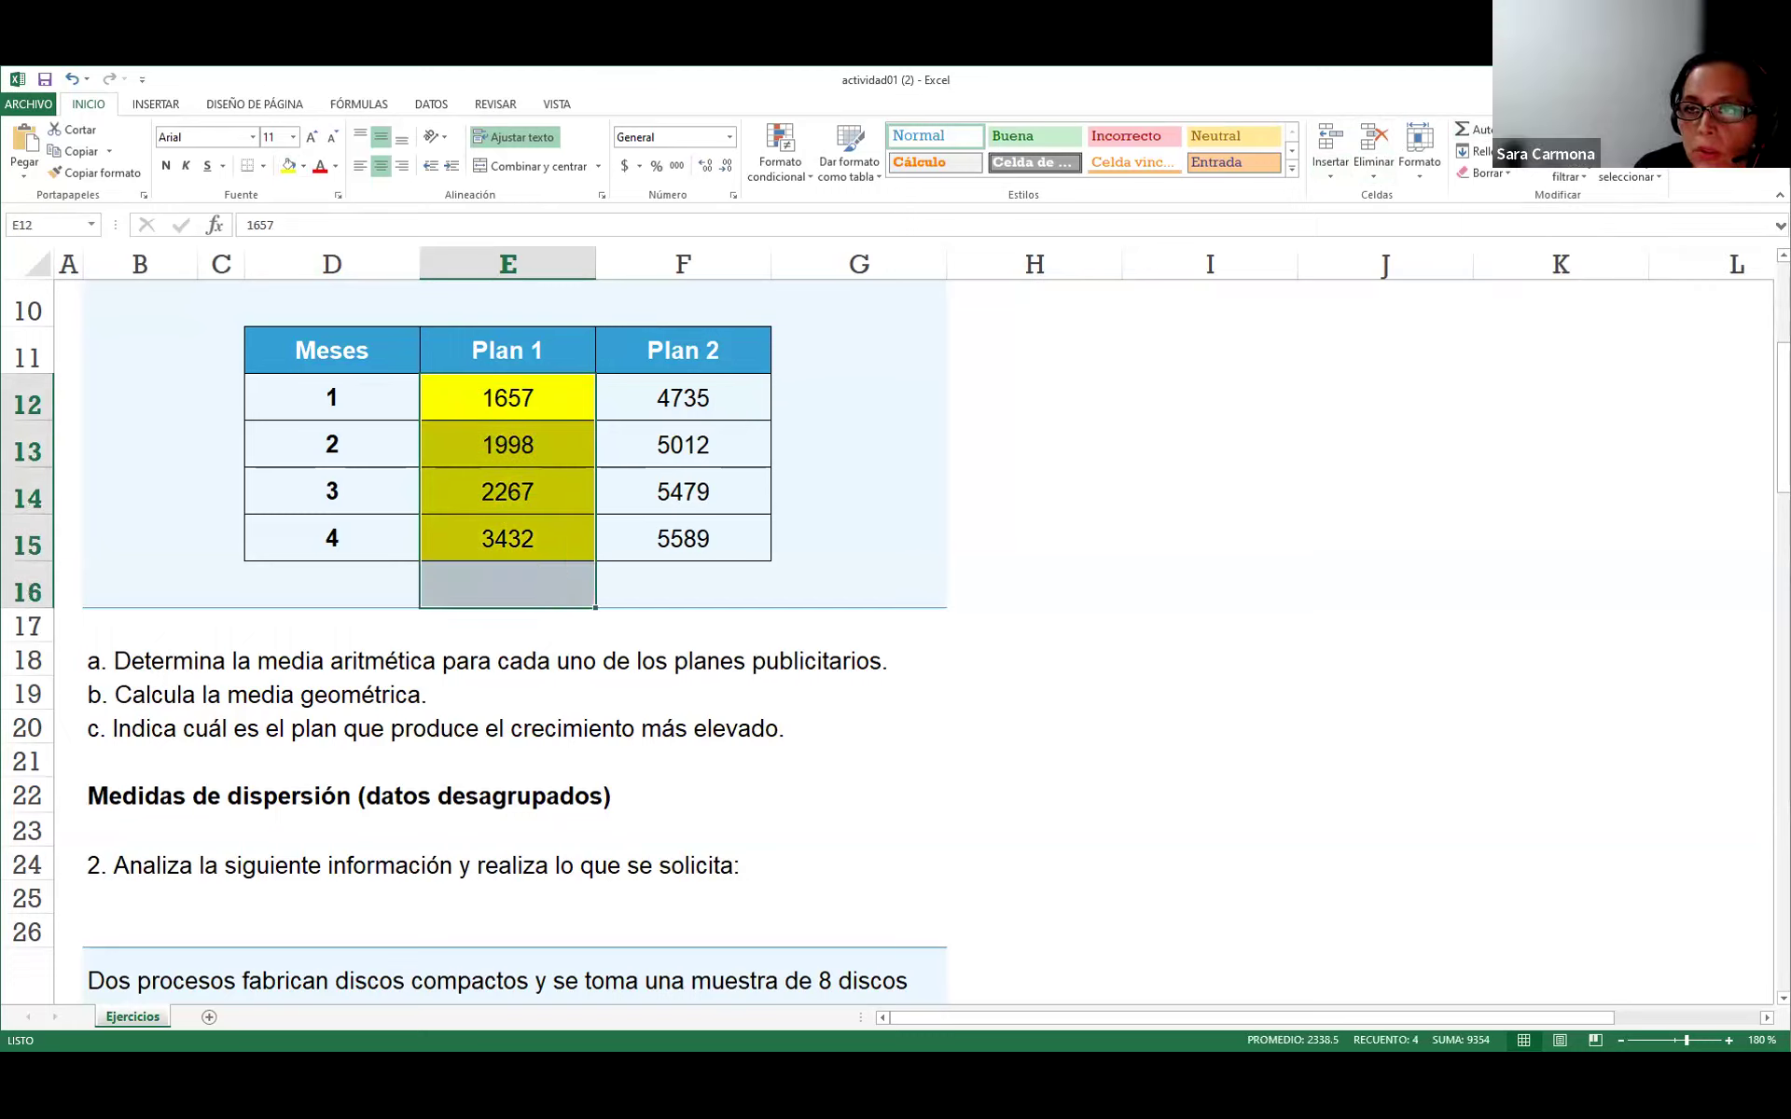
left_click(1487, 135)
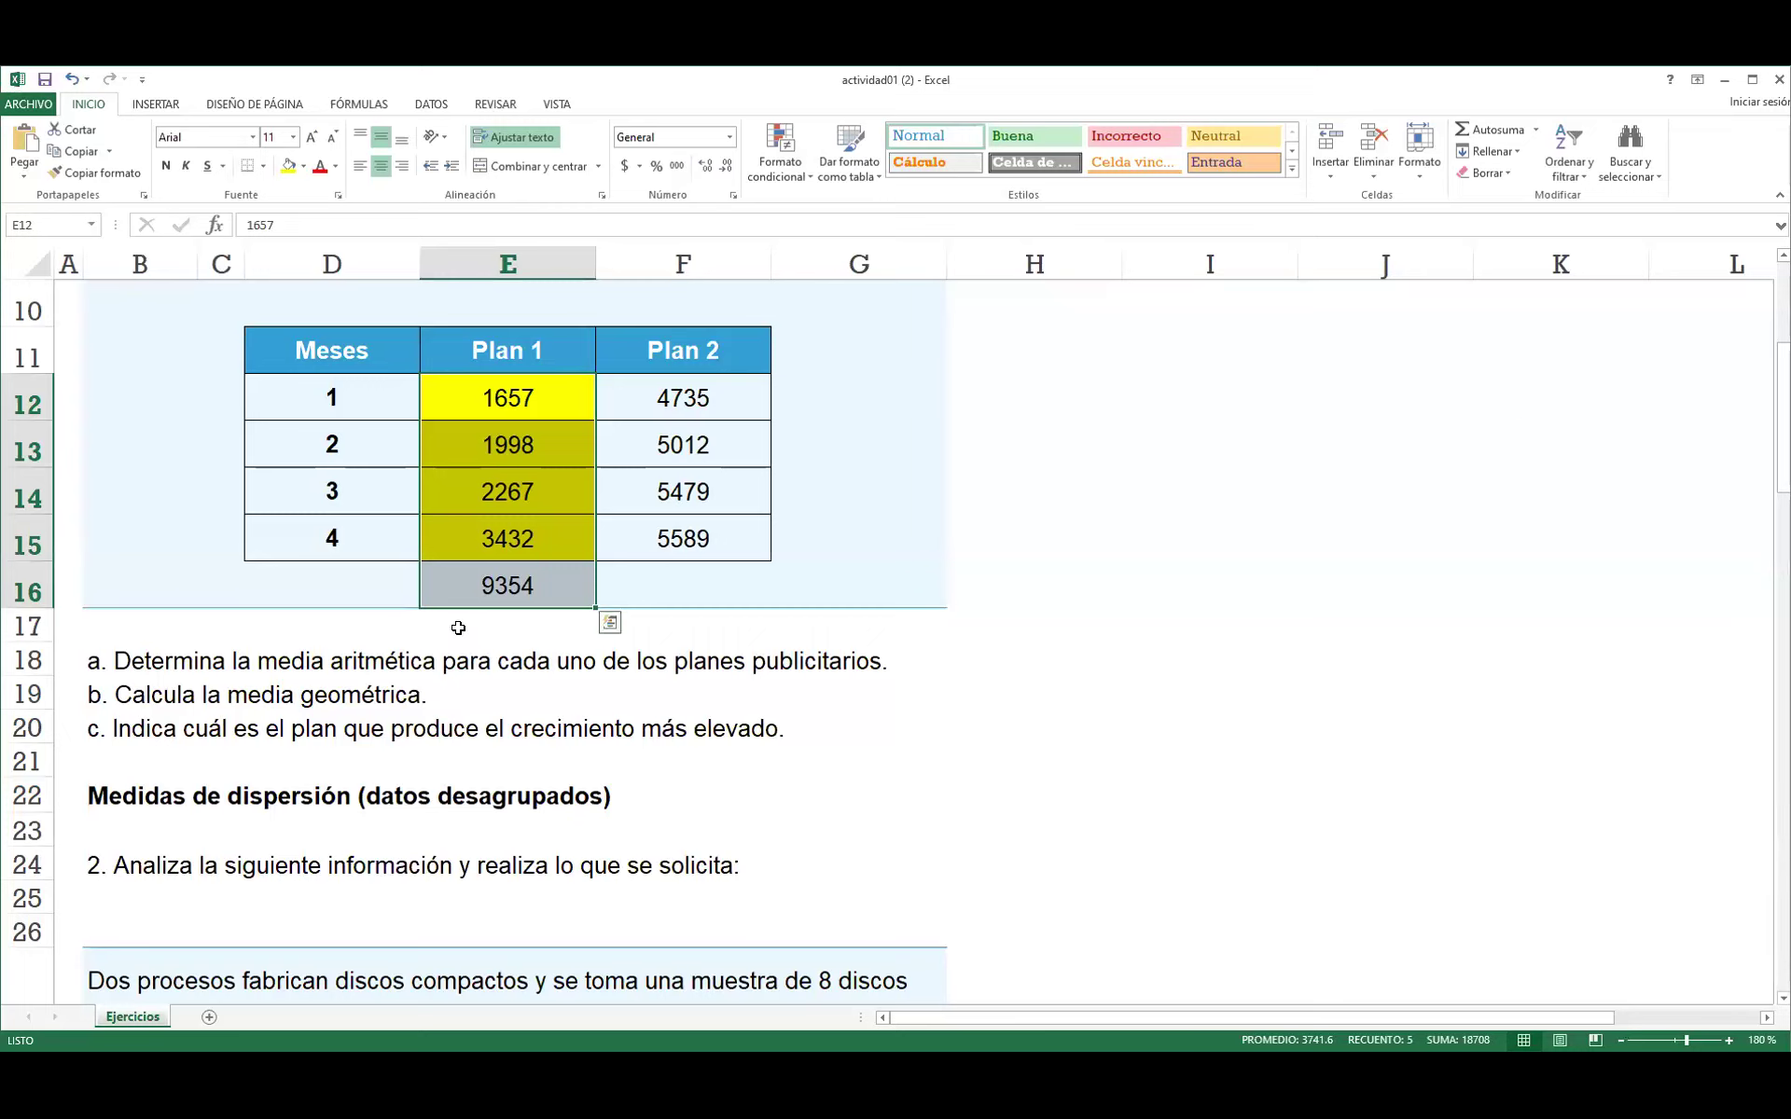
left_click(304, 226)
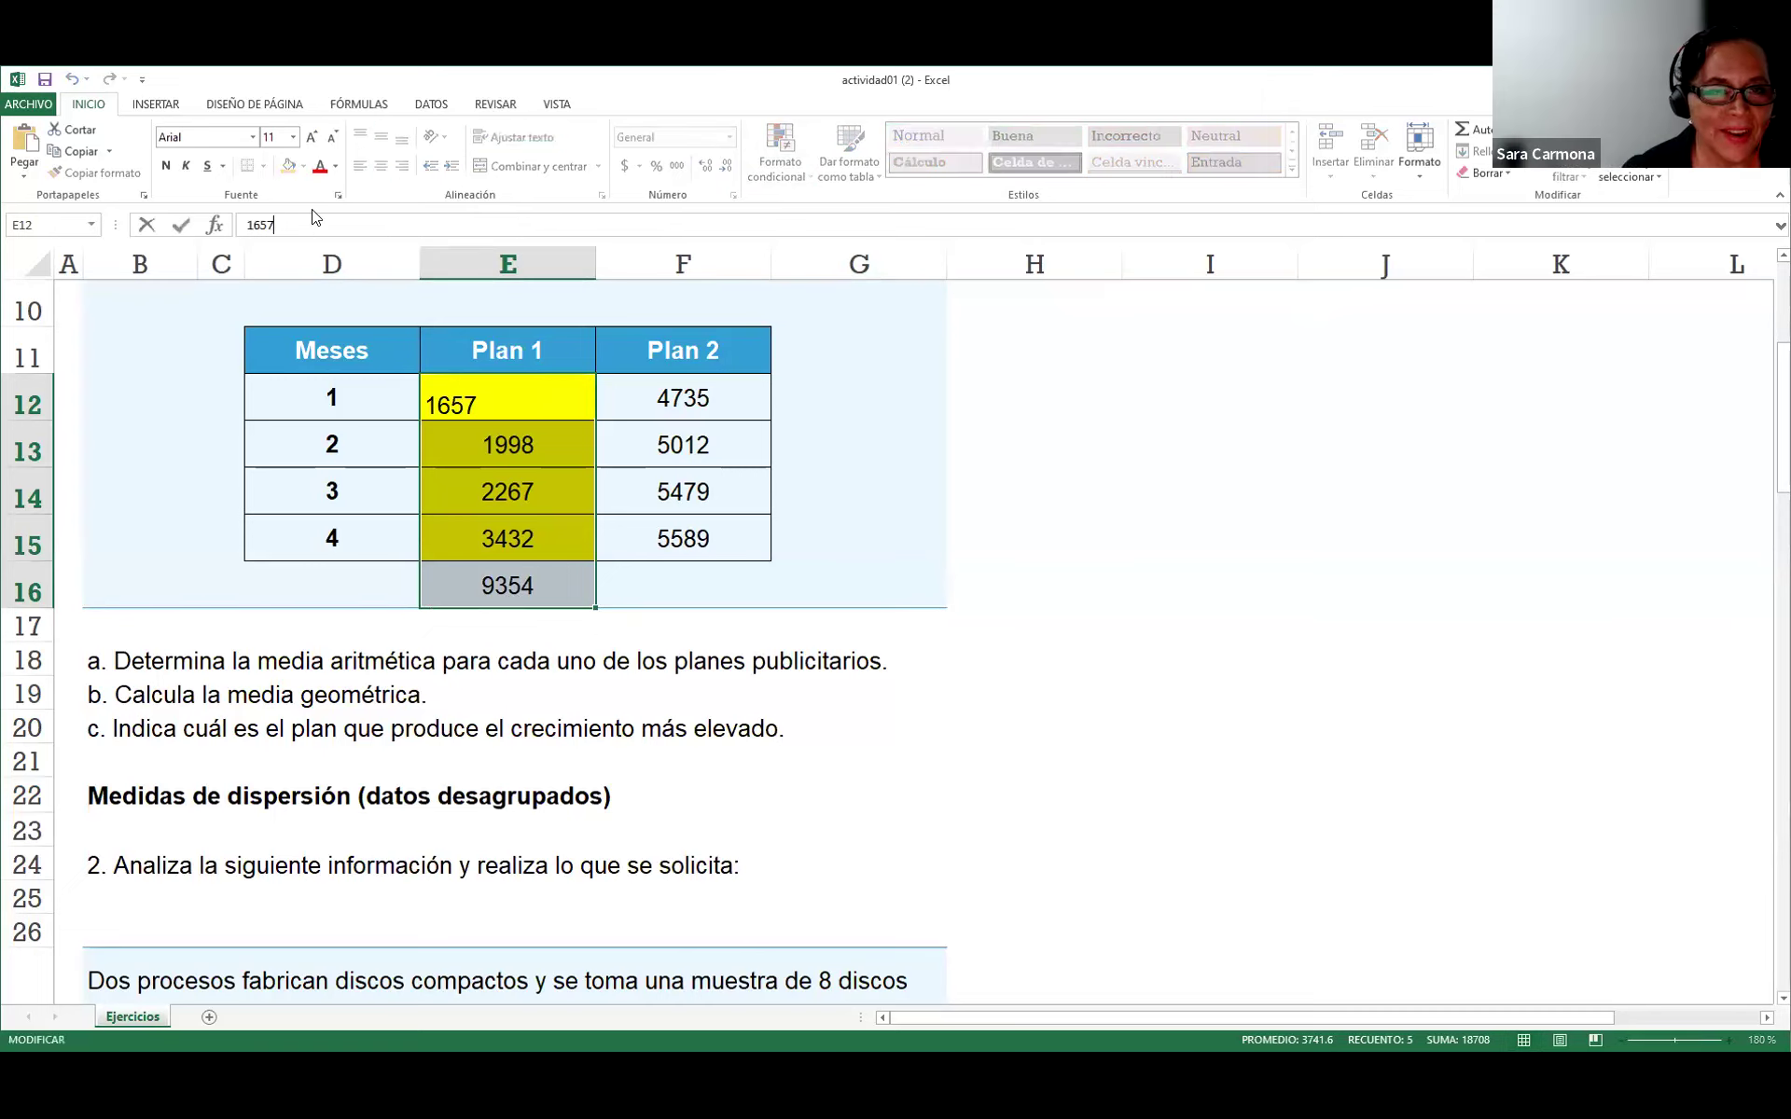
type("/")
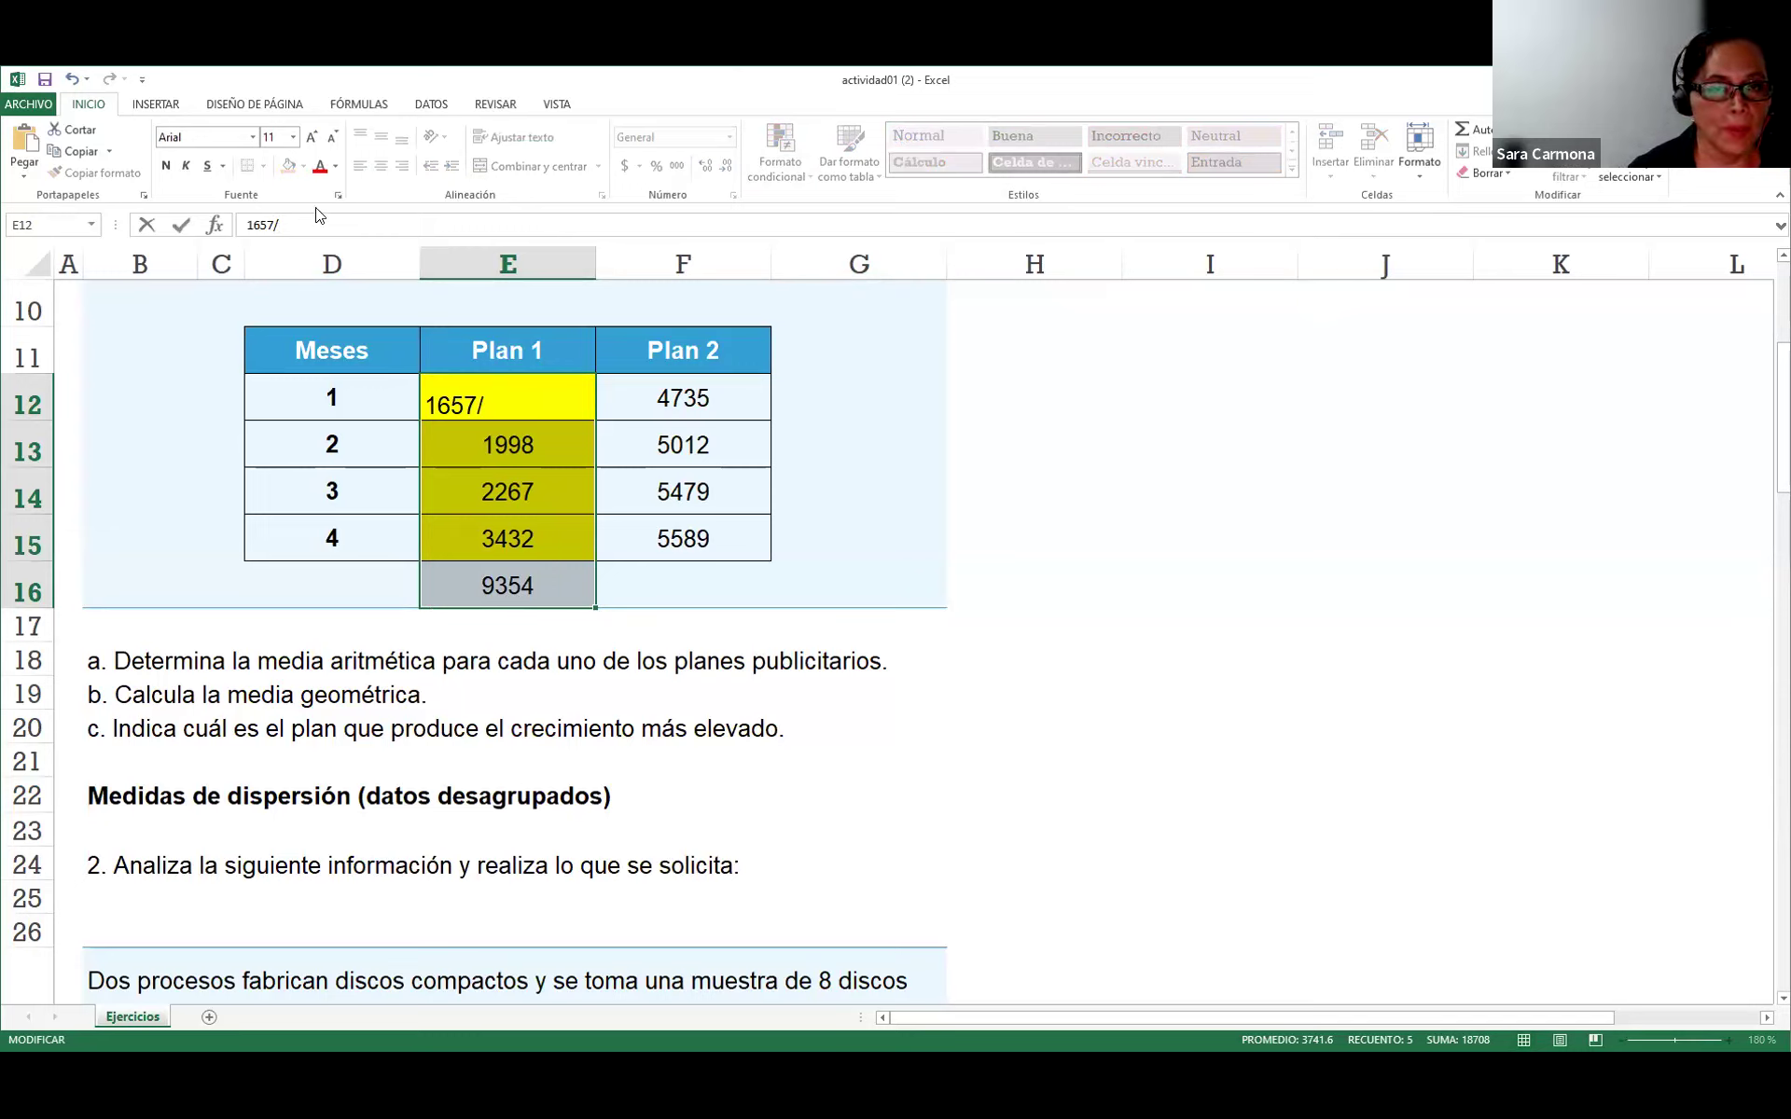
key("BackSpace")
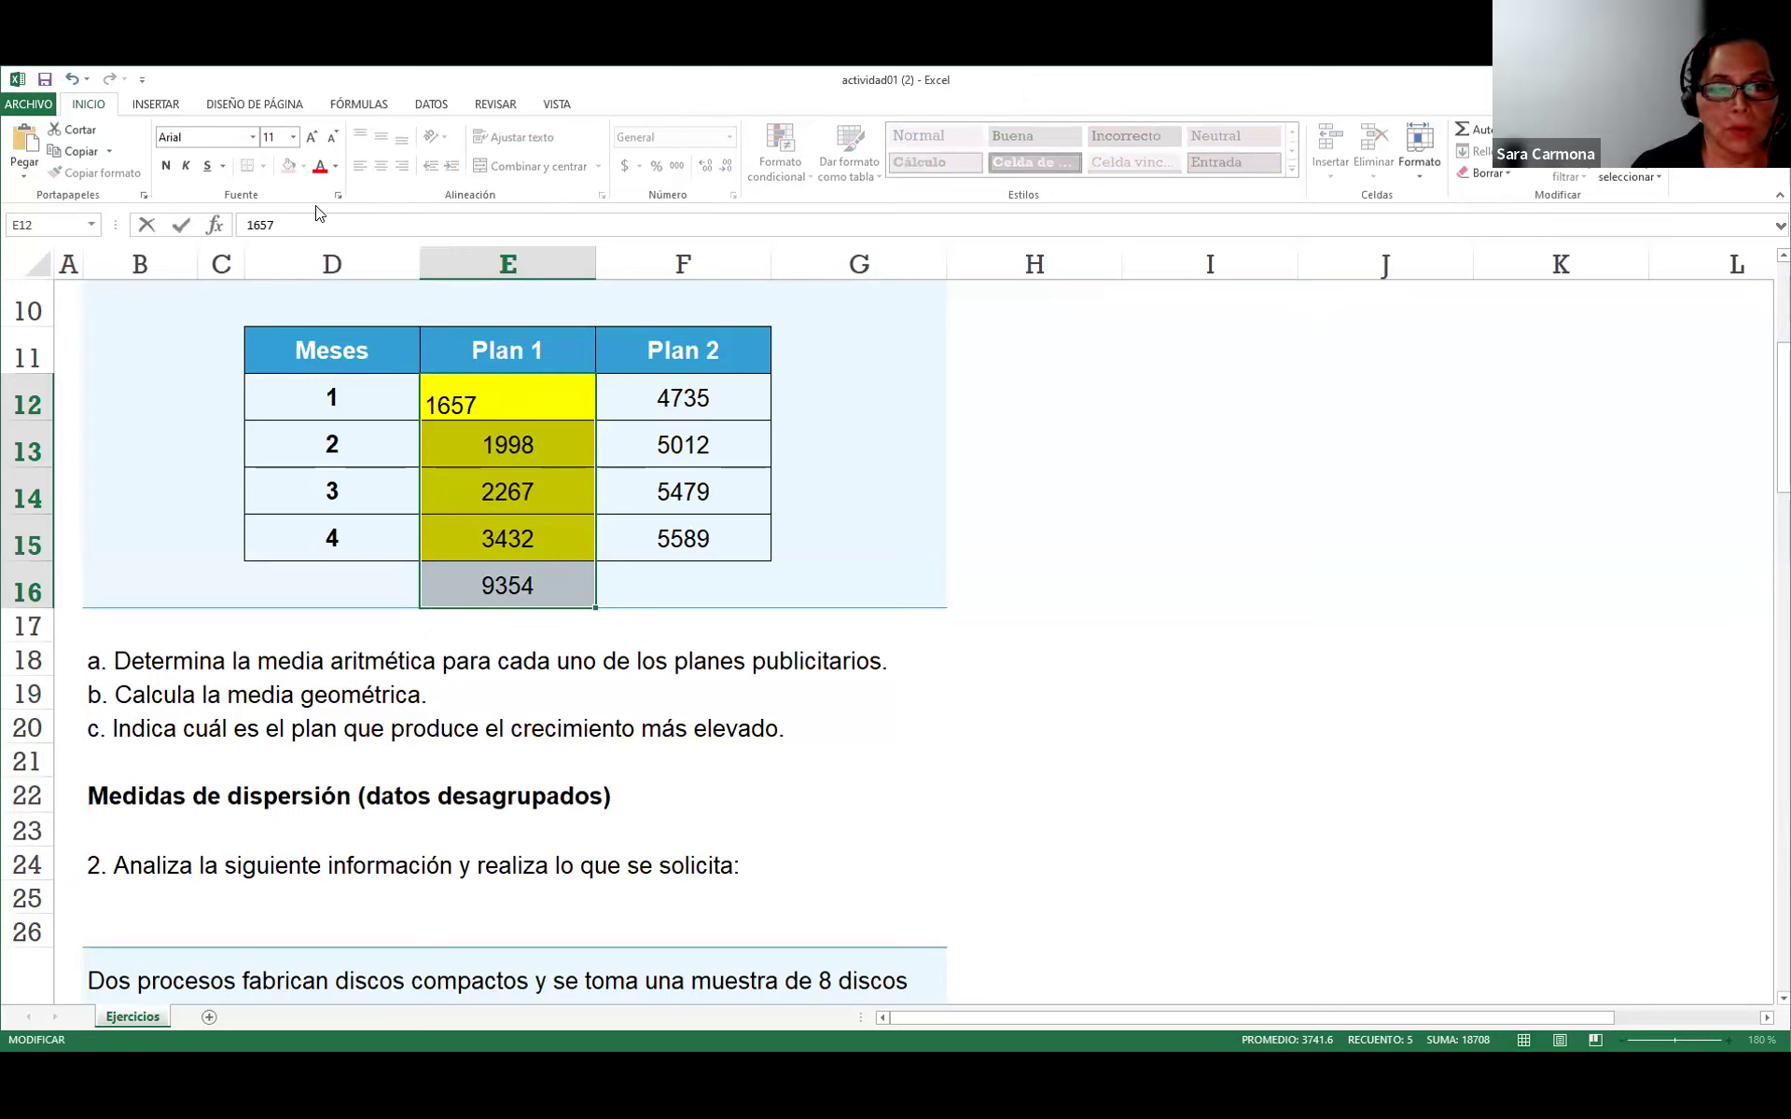
left_click(875, 571)
Divide the Plan 1 total by 5 in cell E17 using the formula =E16/5.
left_click(525, 576)
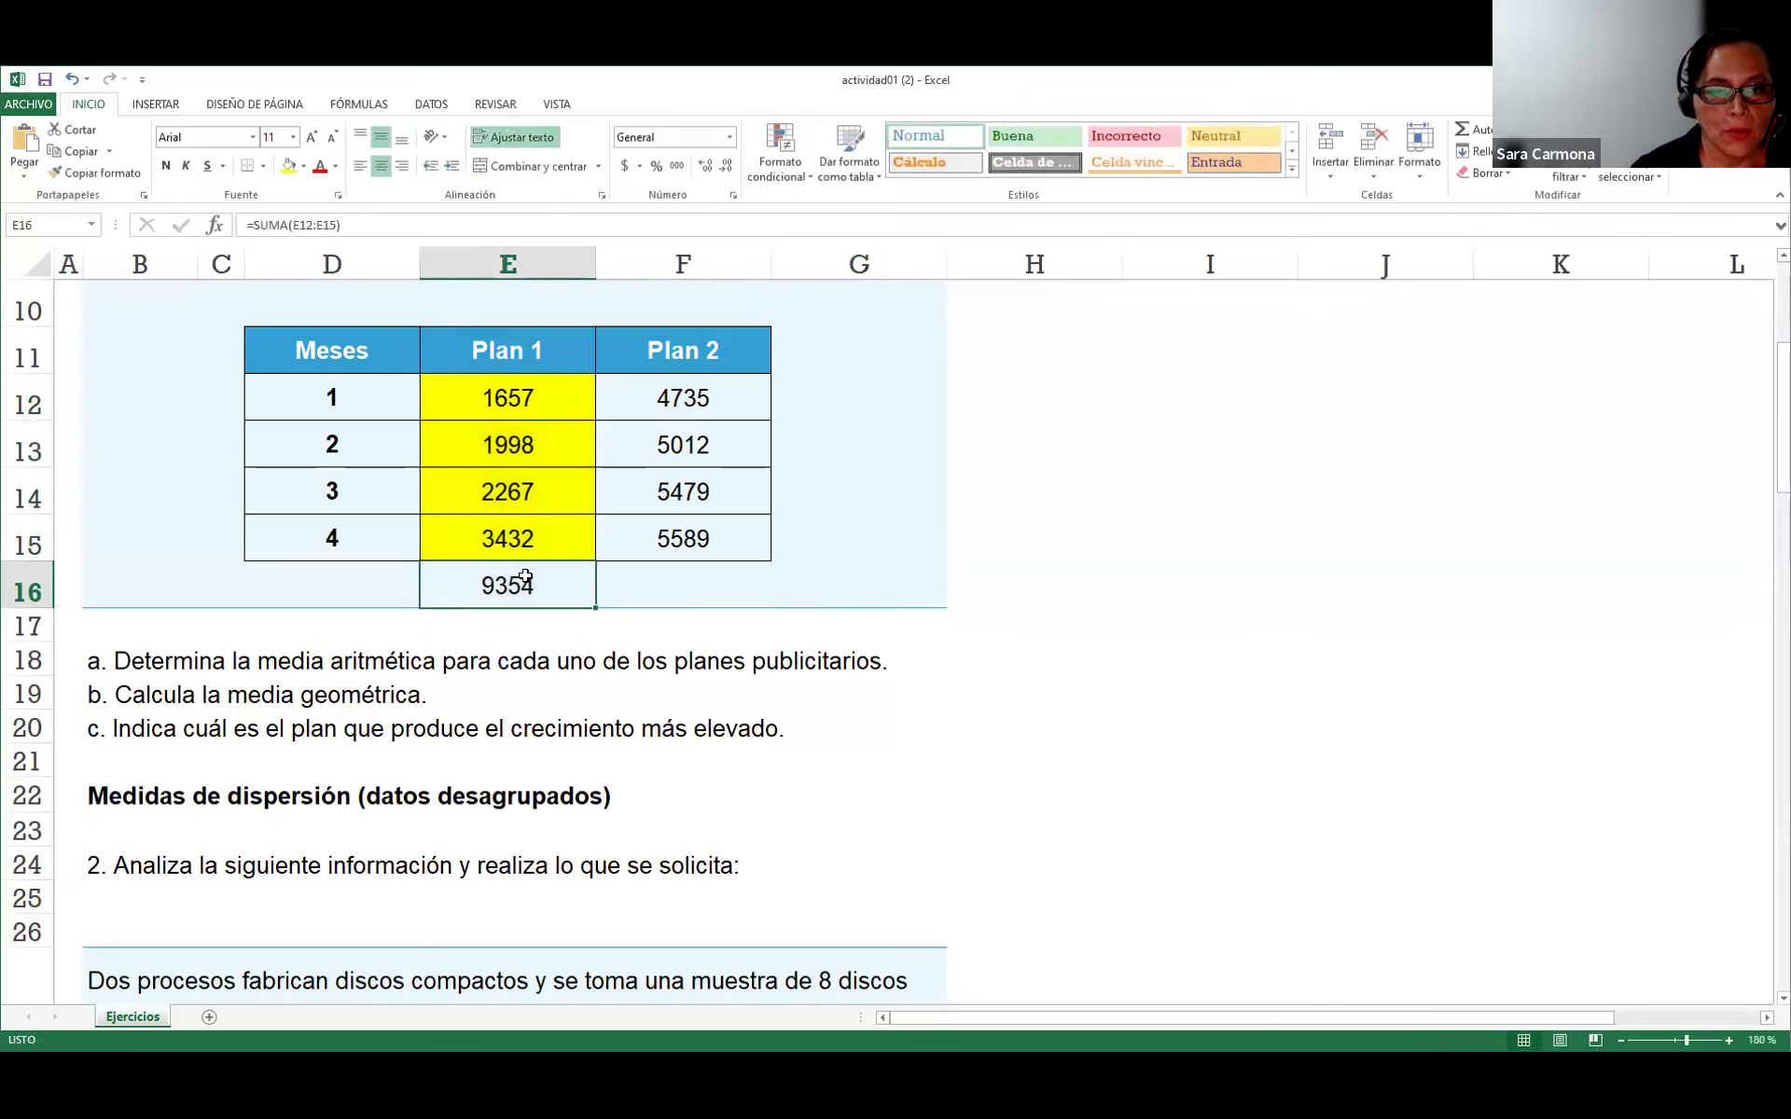
left_click(363, 228)
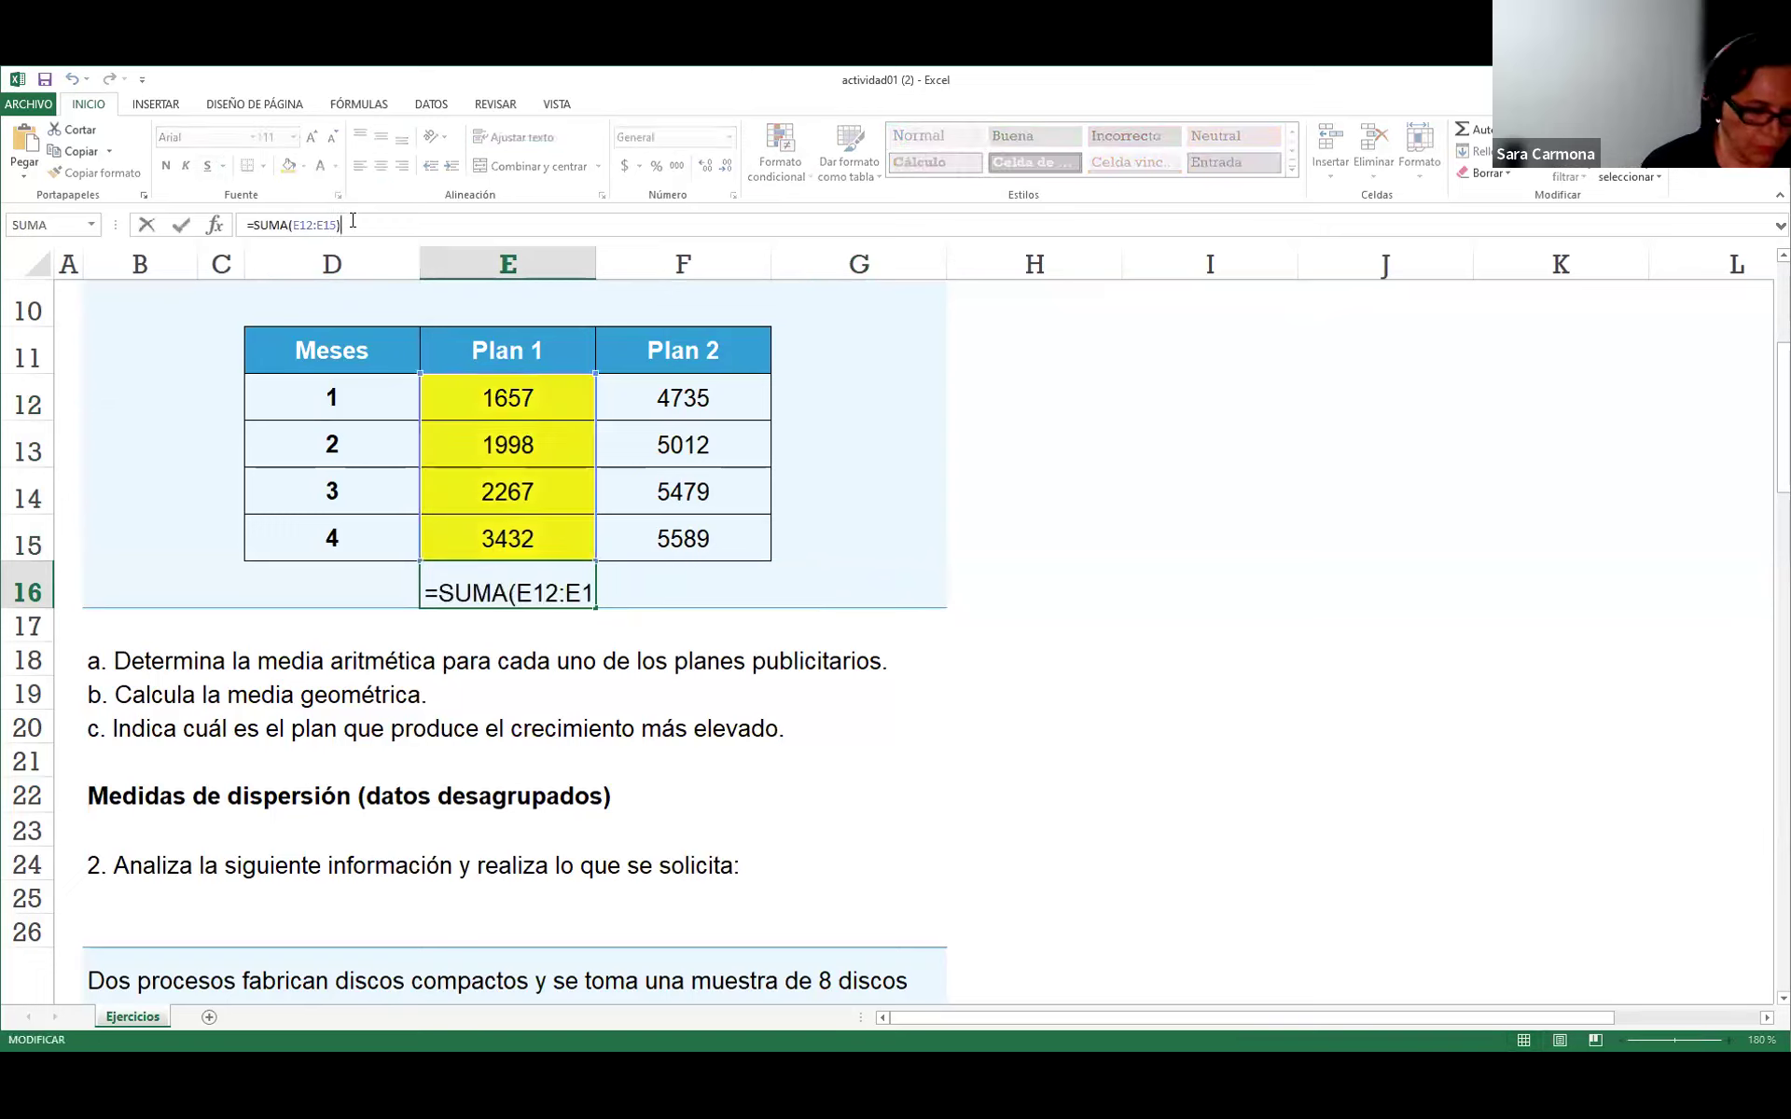
key("Return")
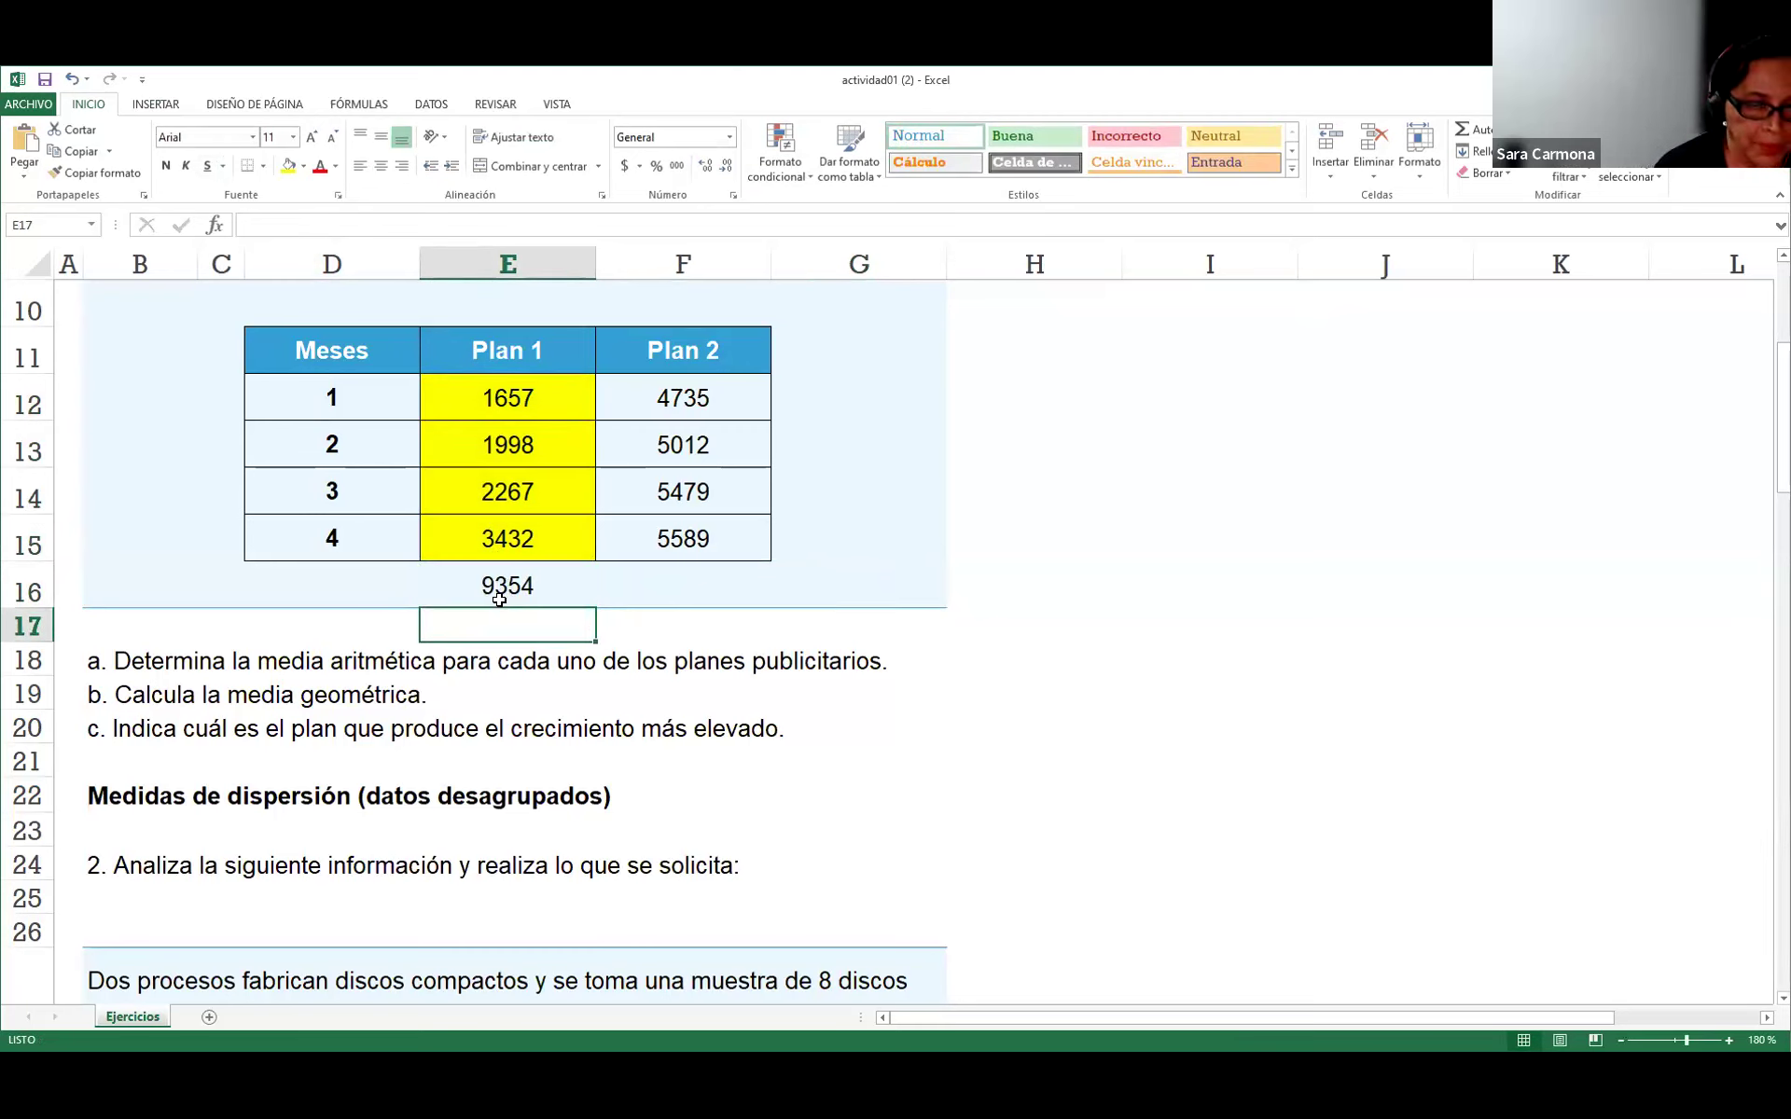
type("=")
left_click(504, 584)
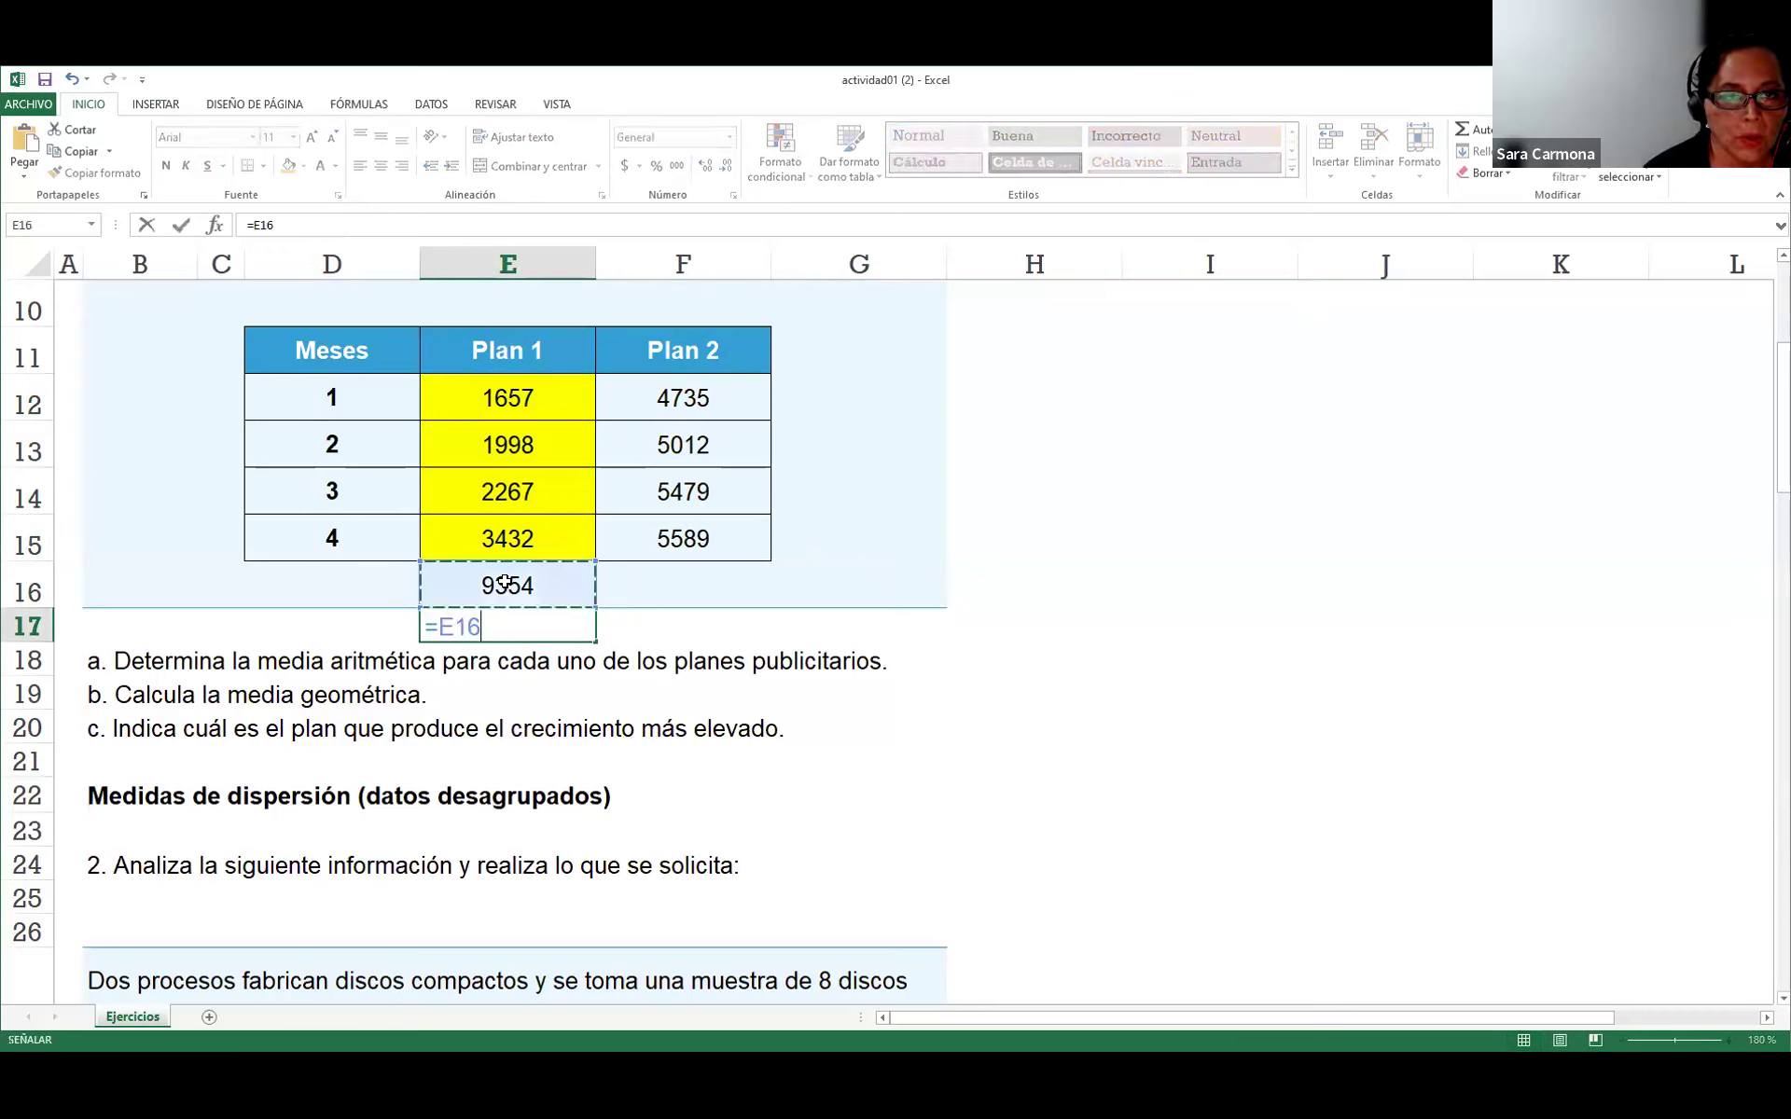
type("/5")
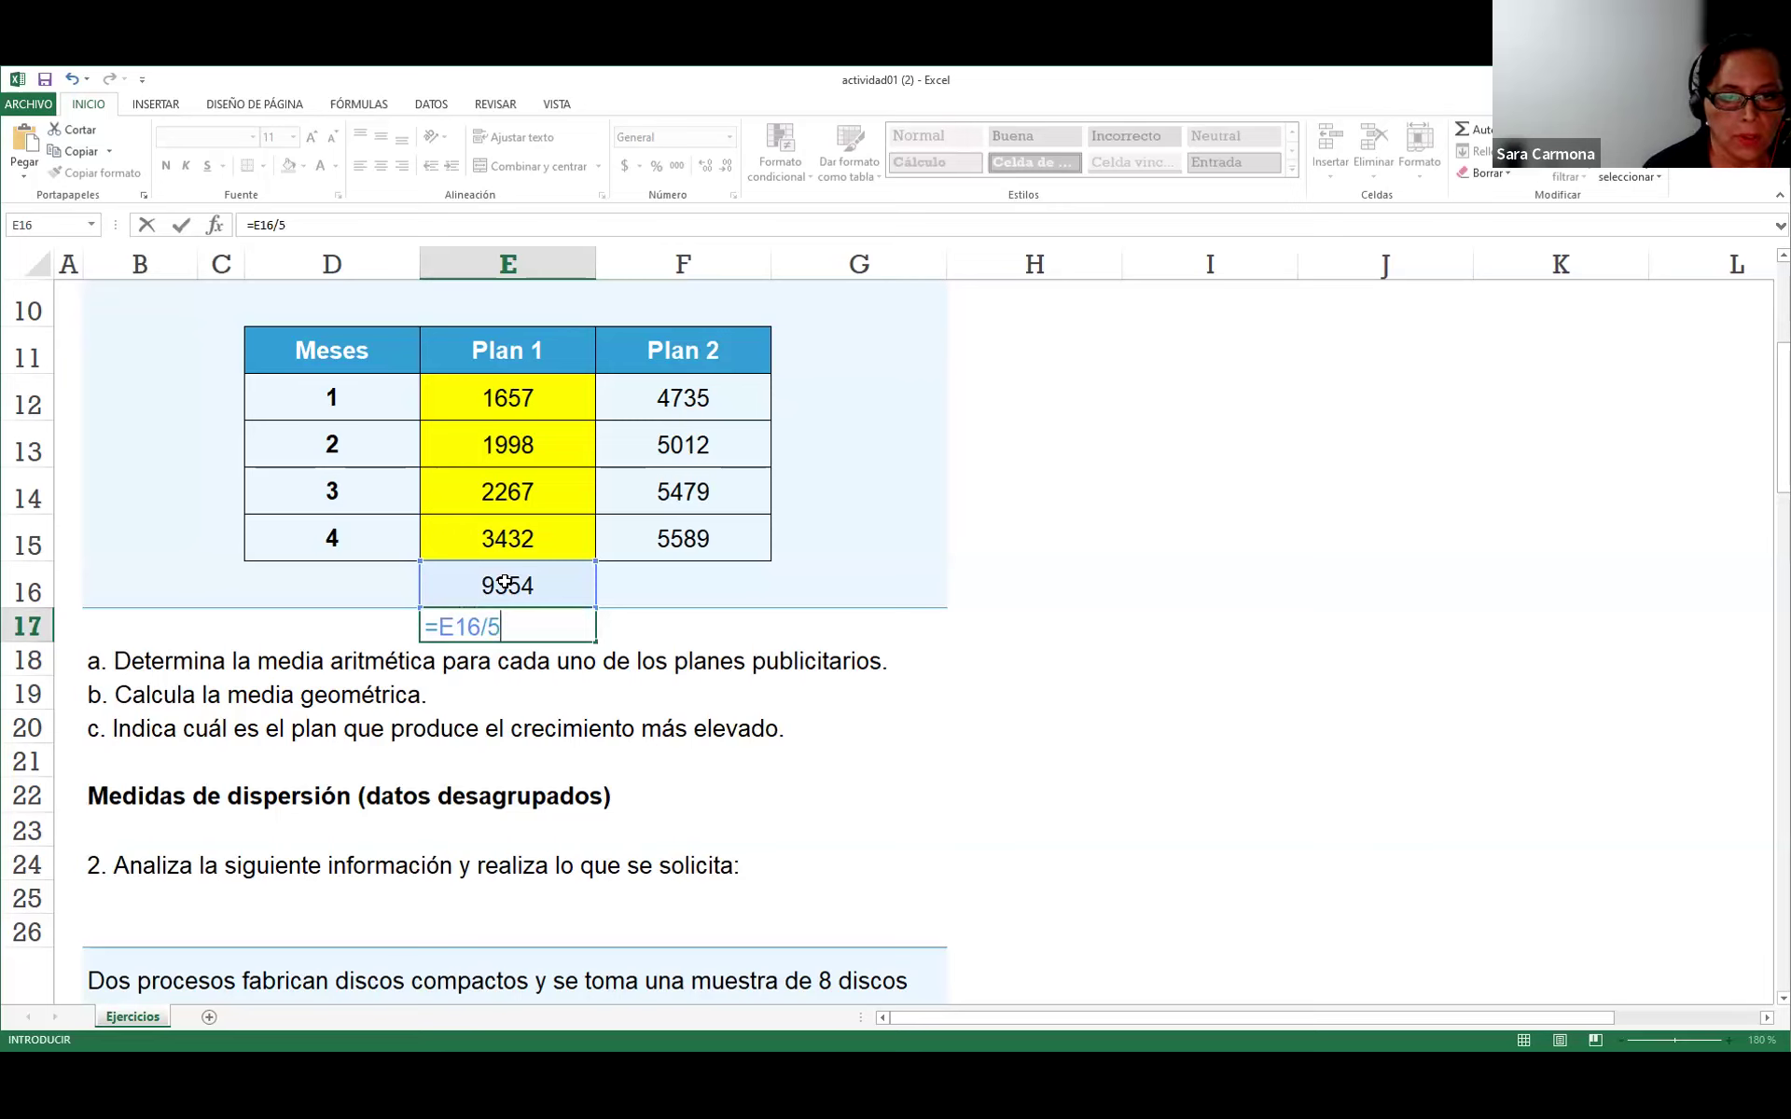
key("Return")
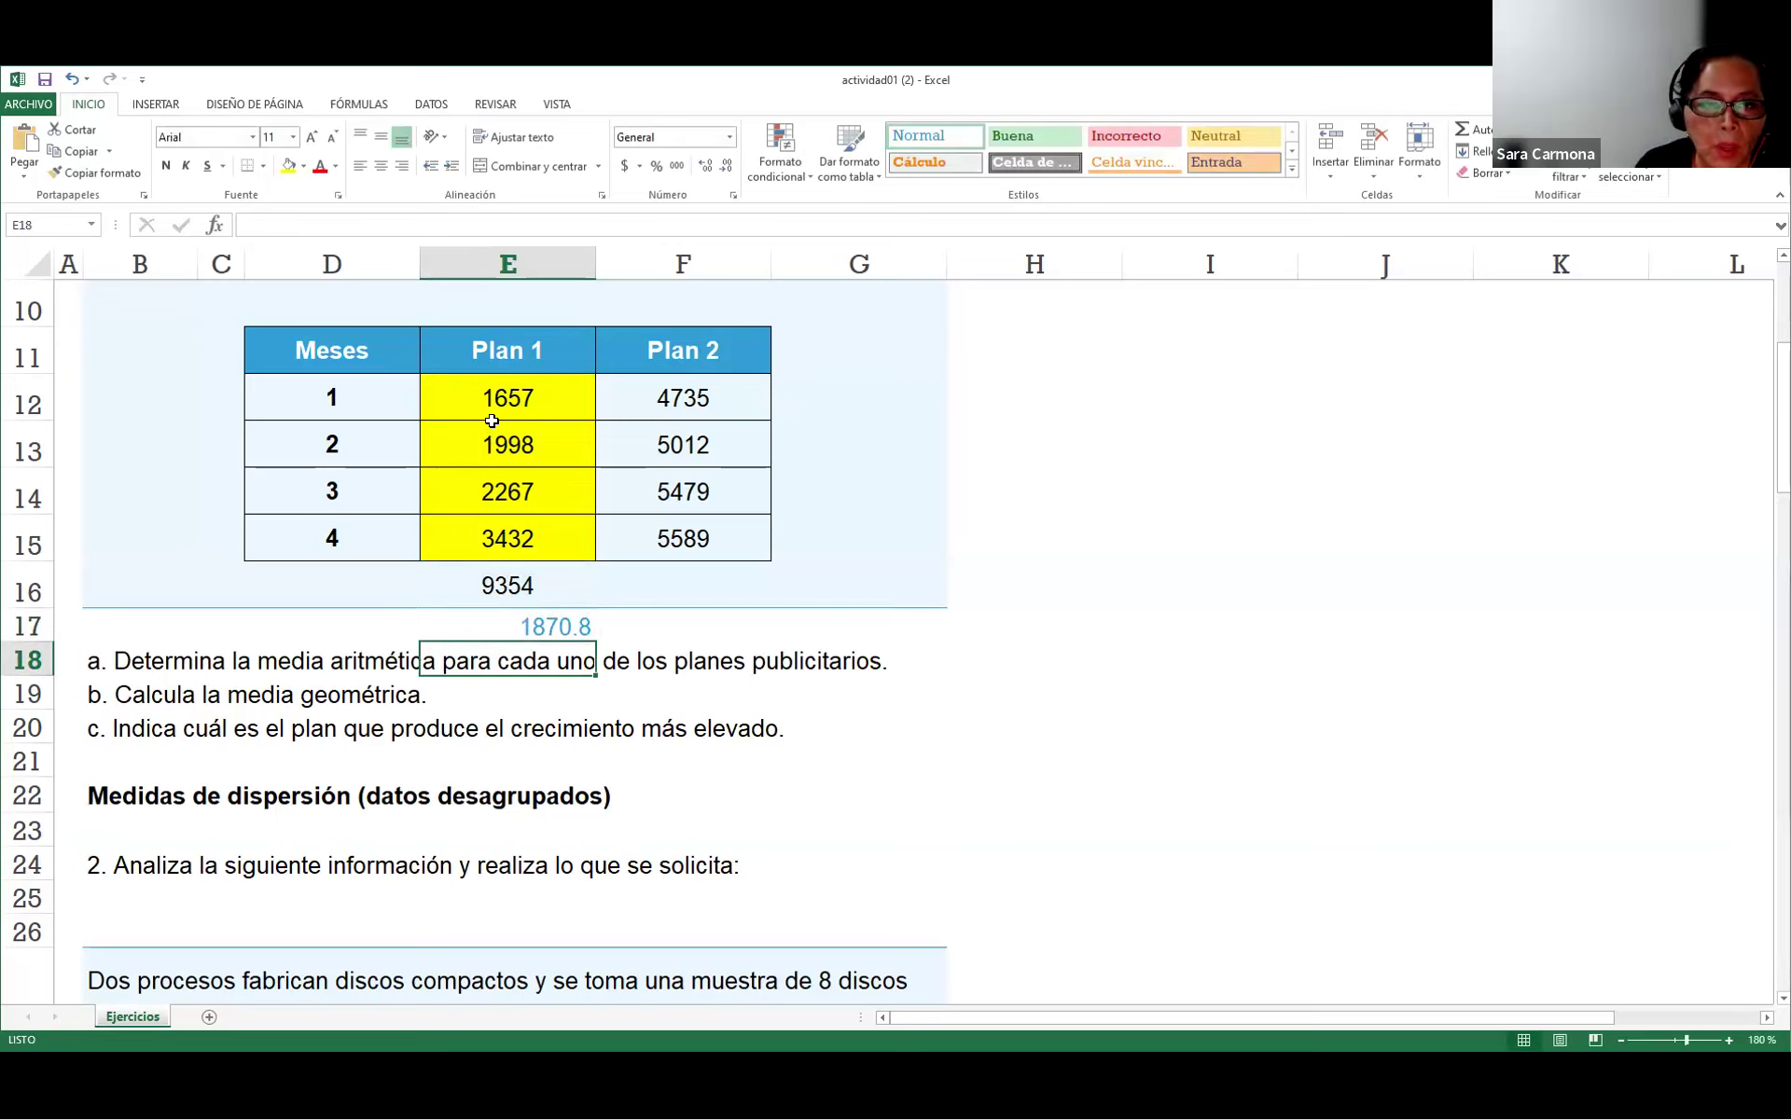
Change the divisor in cell E17 to 4 so the Plan 1 mean formula reads =E16/4.
left_click(541, 631)
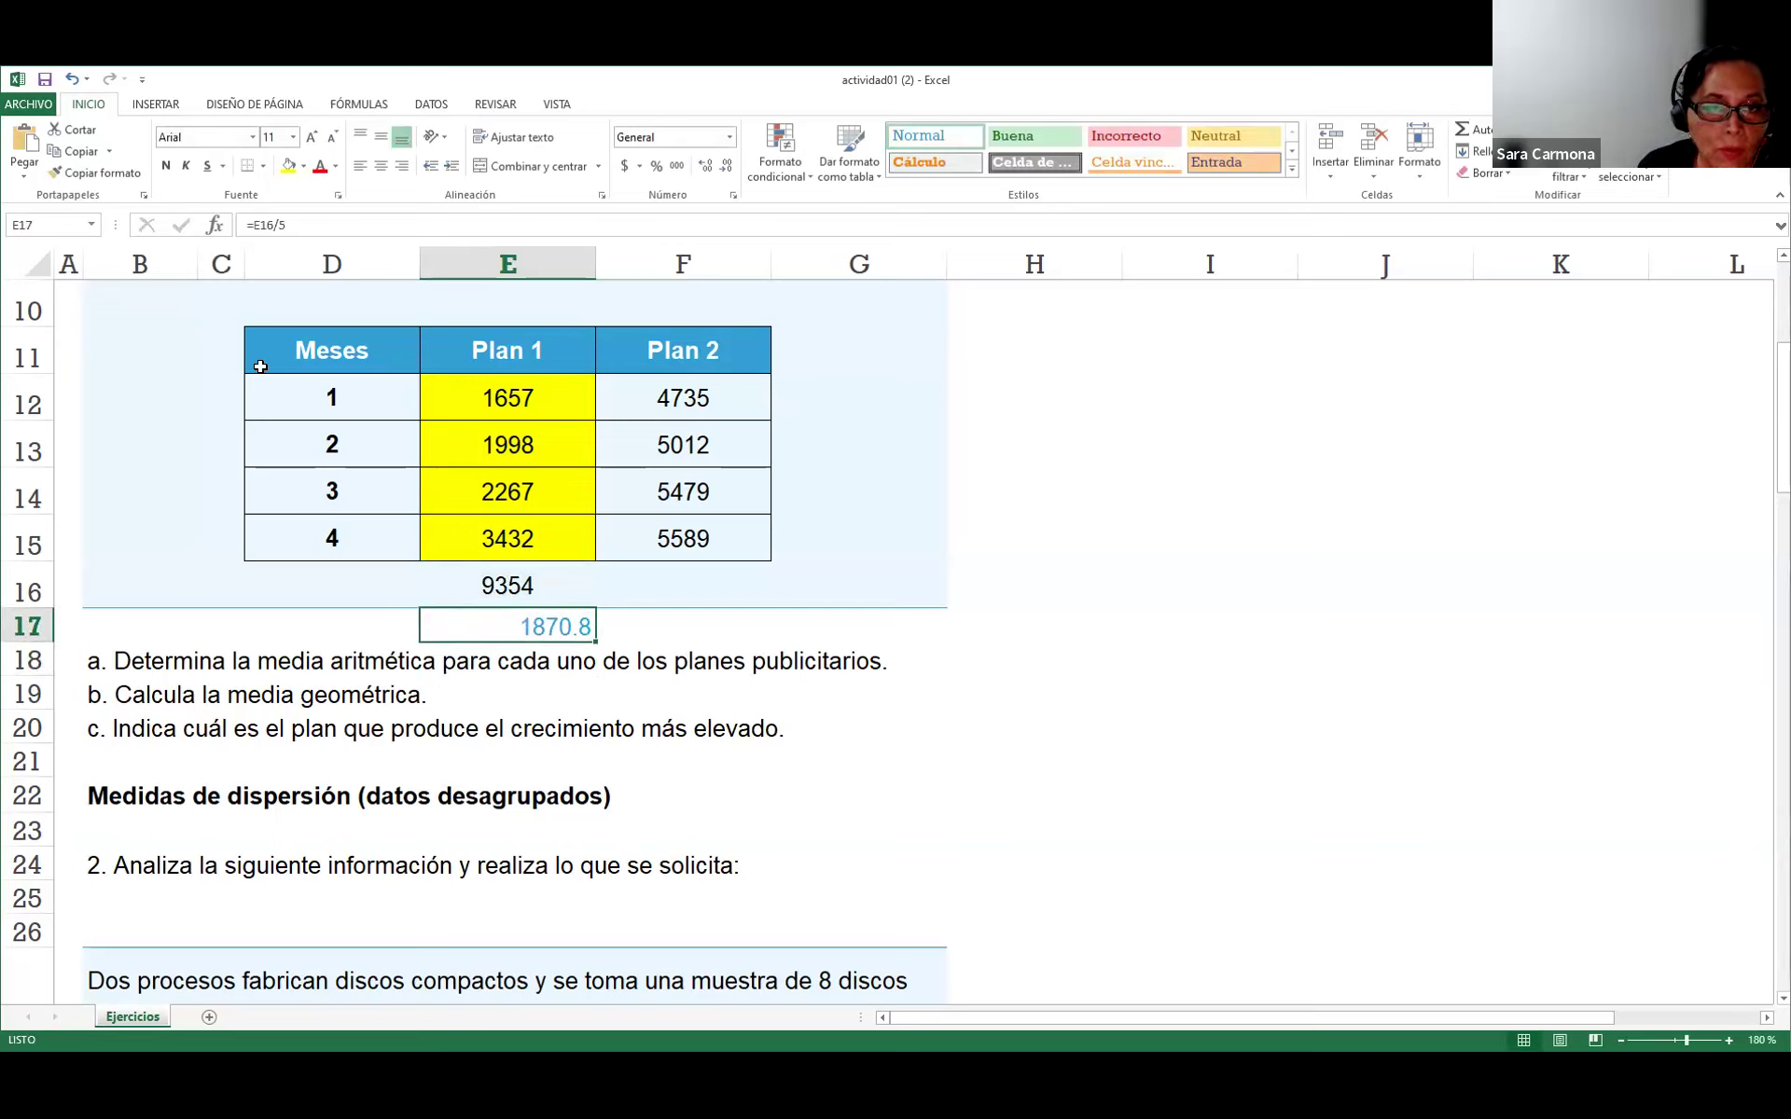
left_click(304, 224)
key("BackSpace")
type("4")
key("Return")
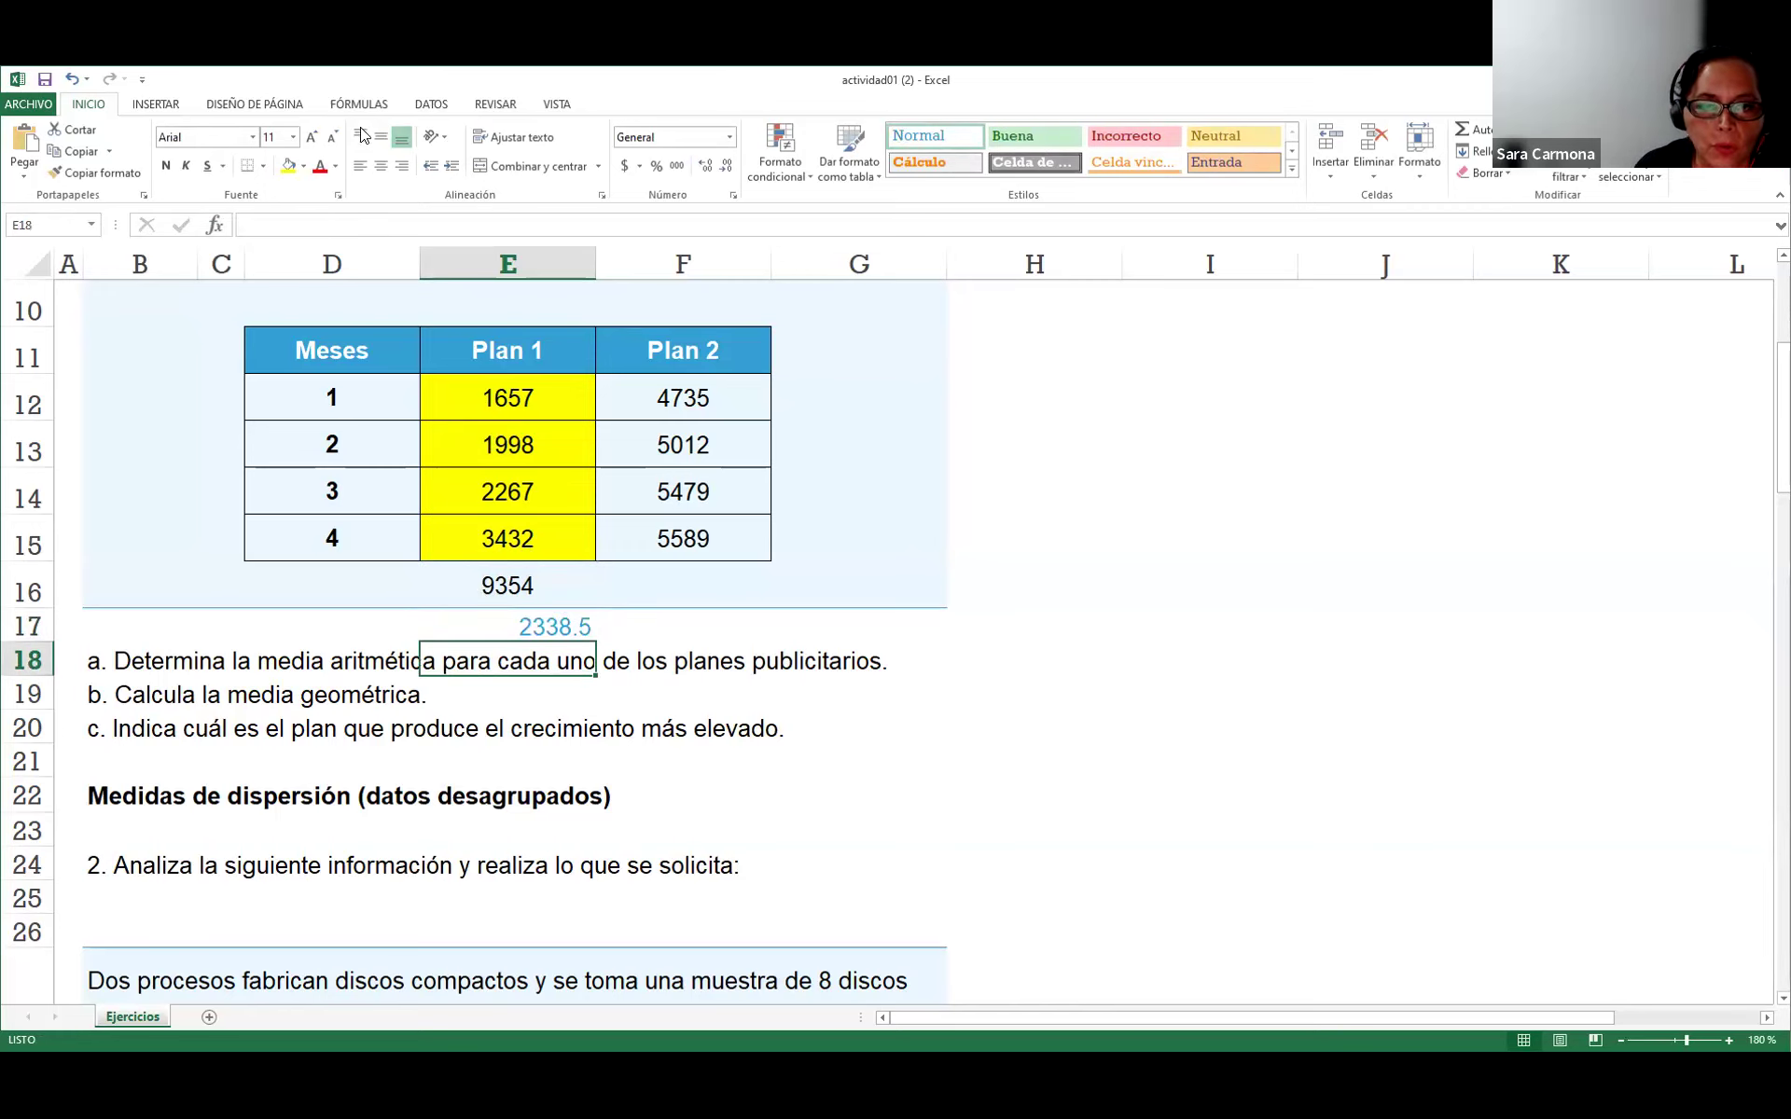
left_click(559, 629)
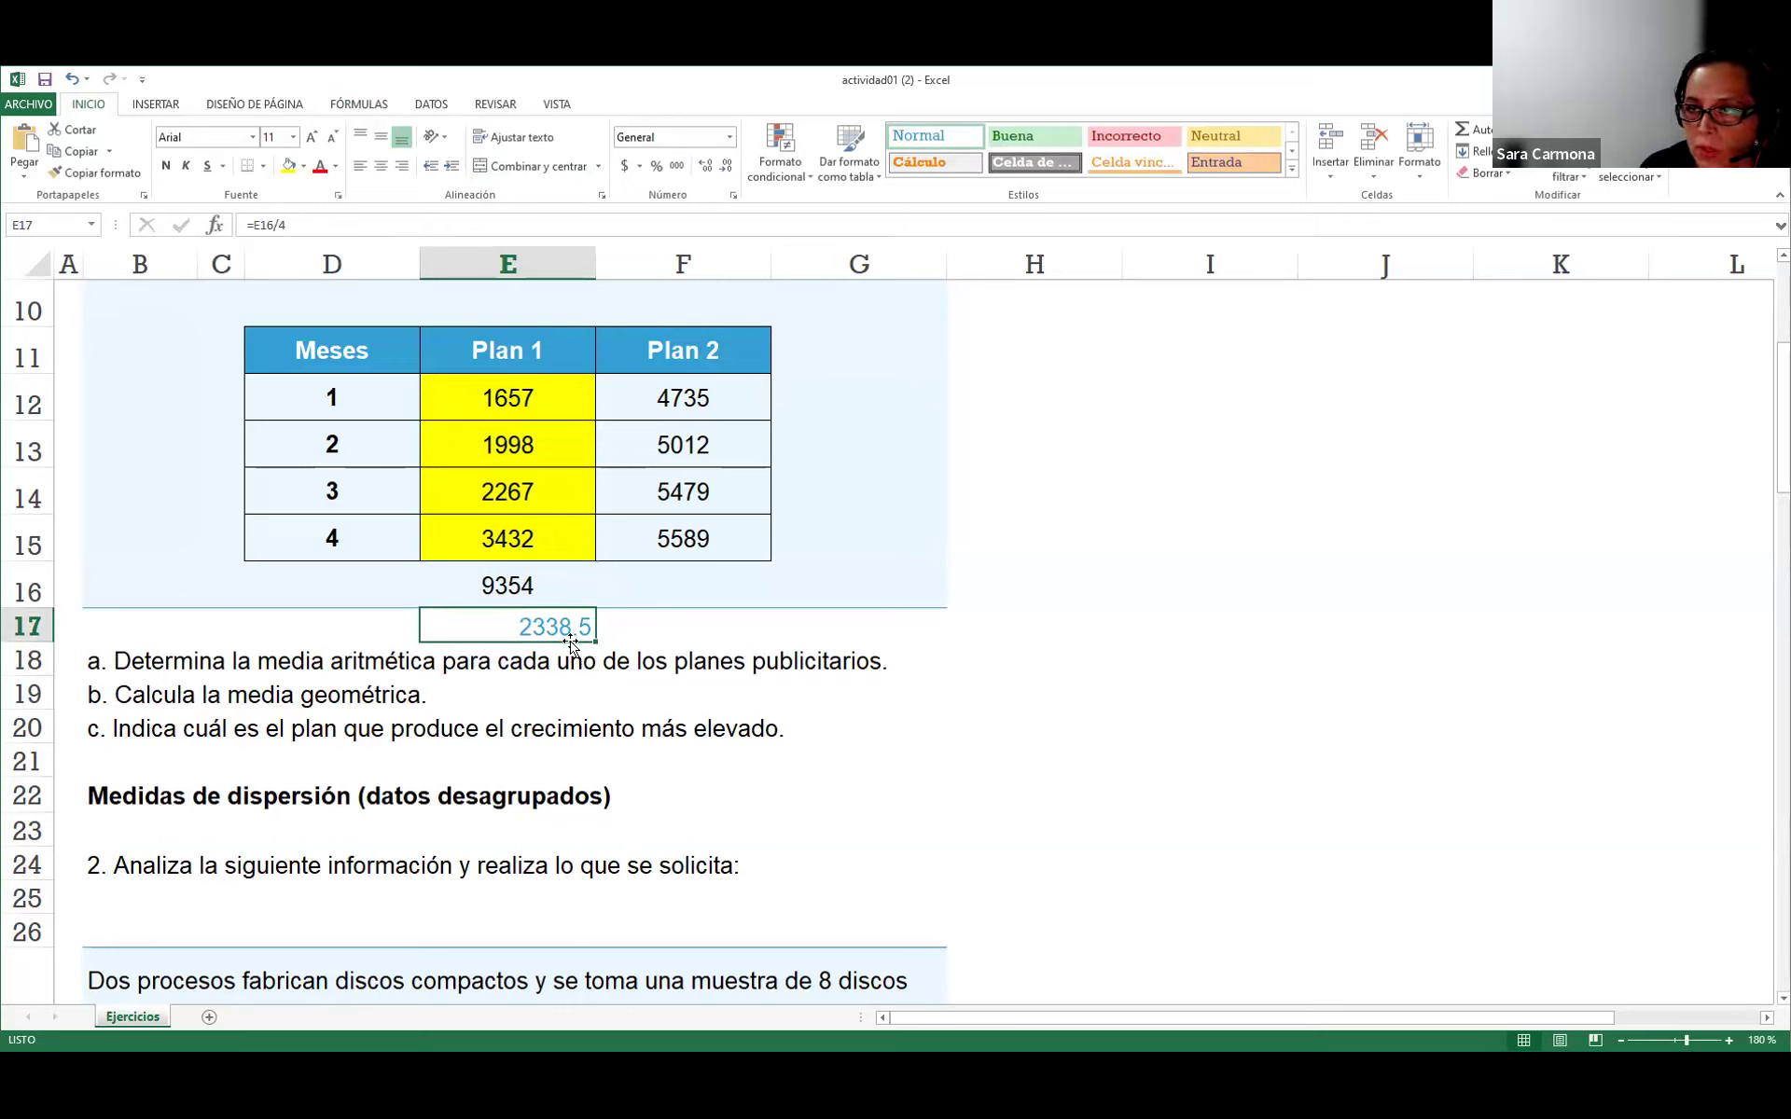
Calculate the Plan 2 arithmetic mean in cell F17 with the PROMEDIO function over the range F12:F15.
left_click(677, 392)
left_click_drag(684, 421, 693, 560)
left_click(687, 623)
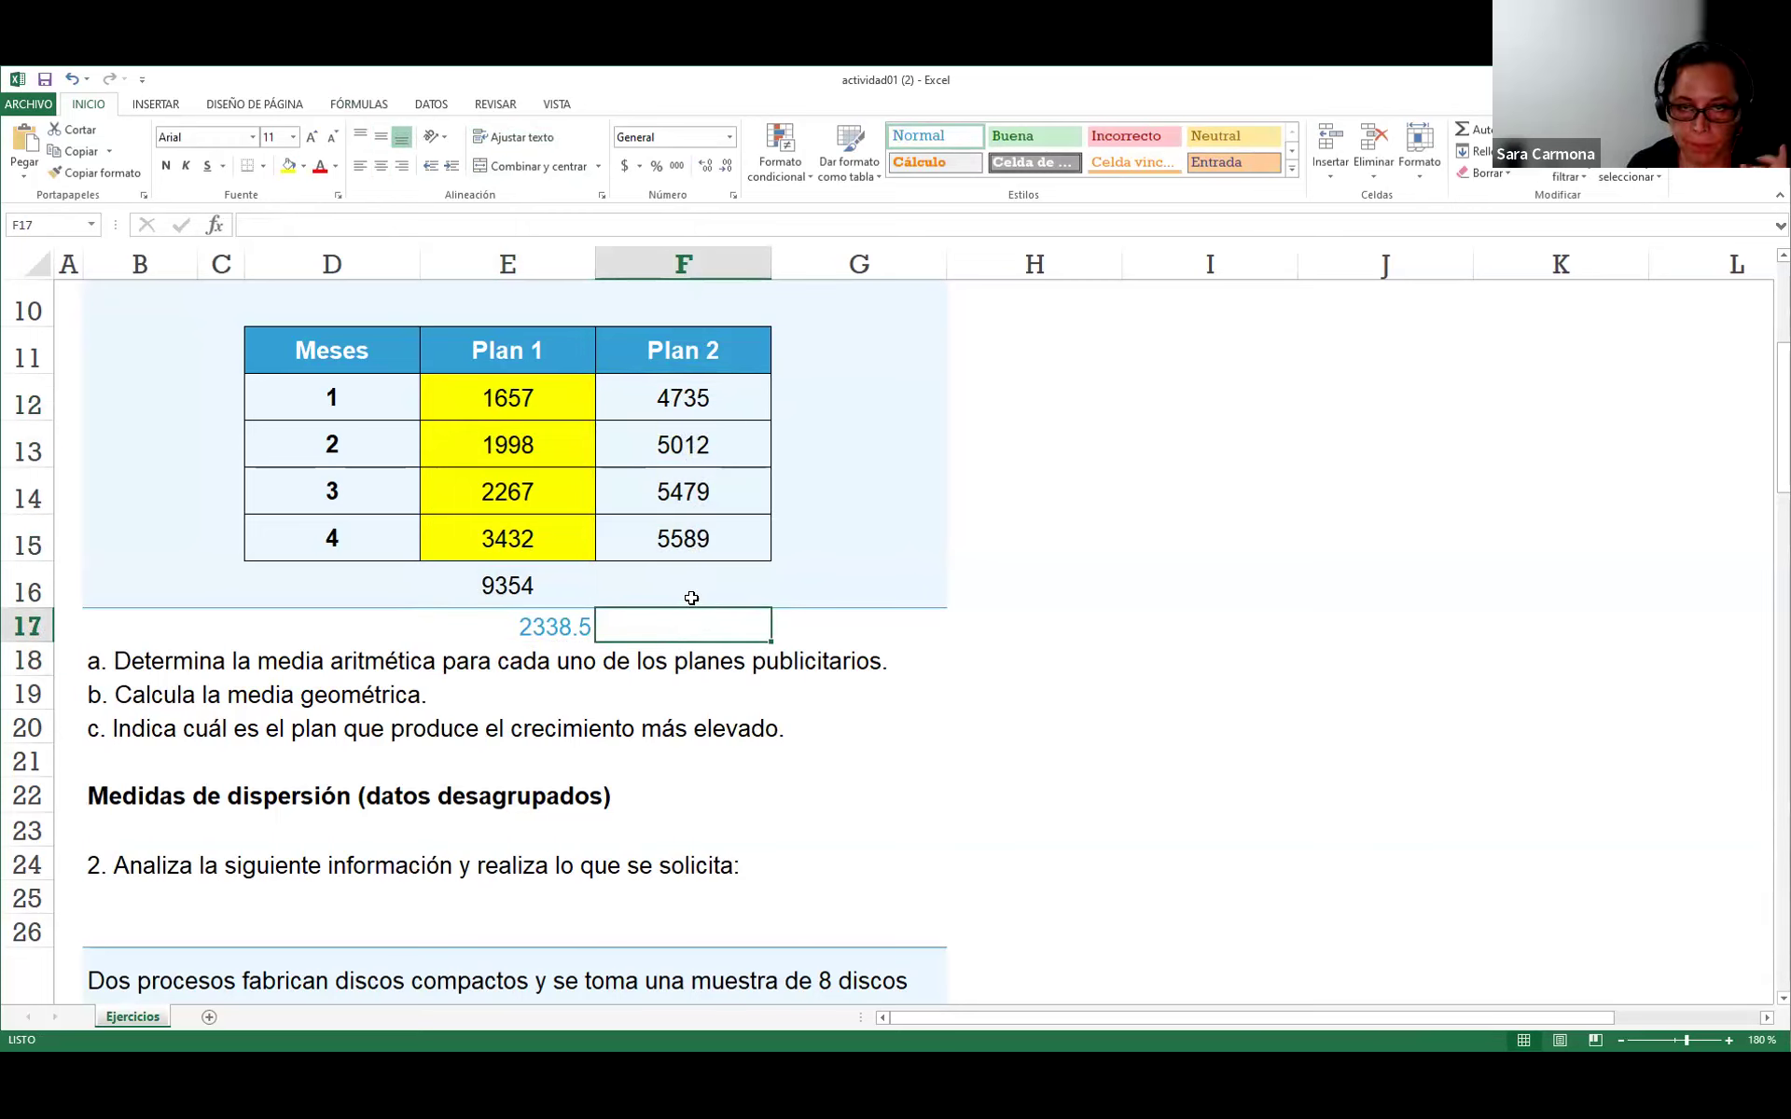
type("=")
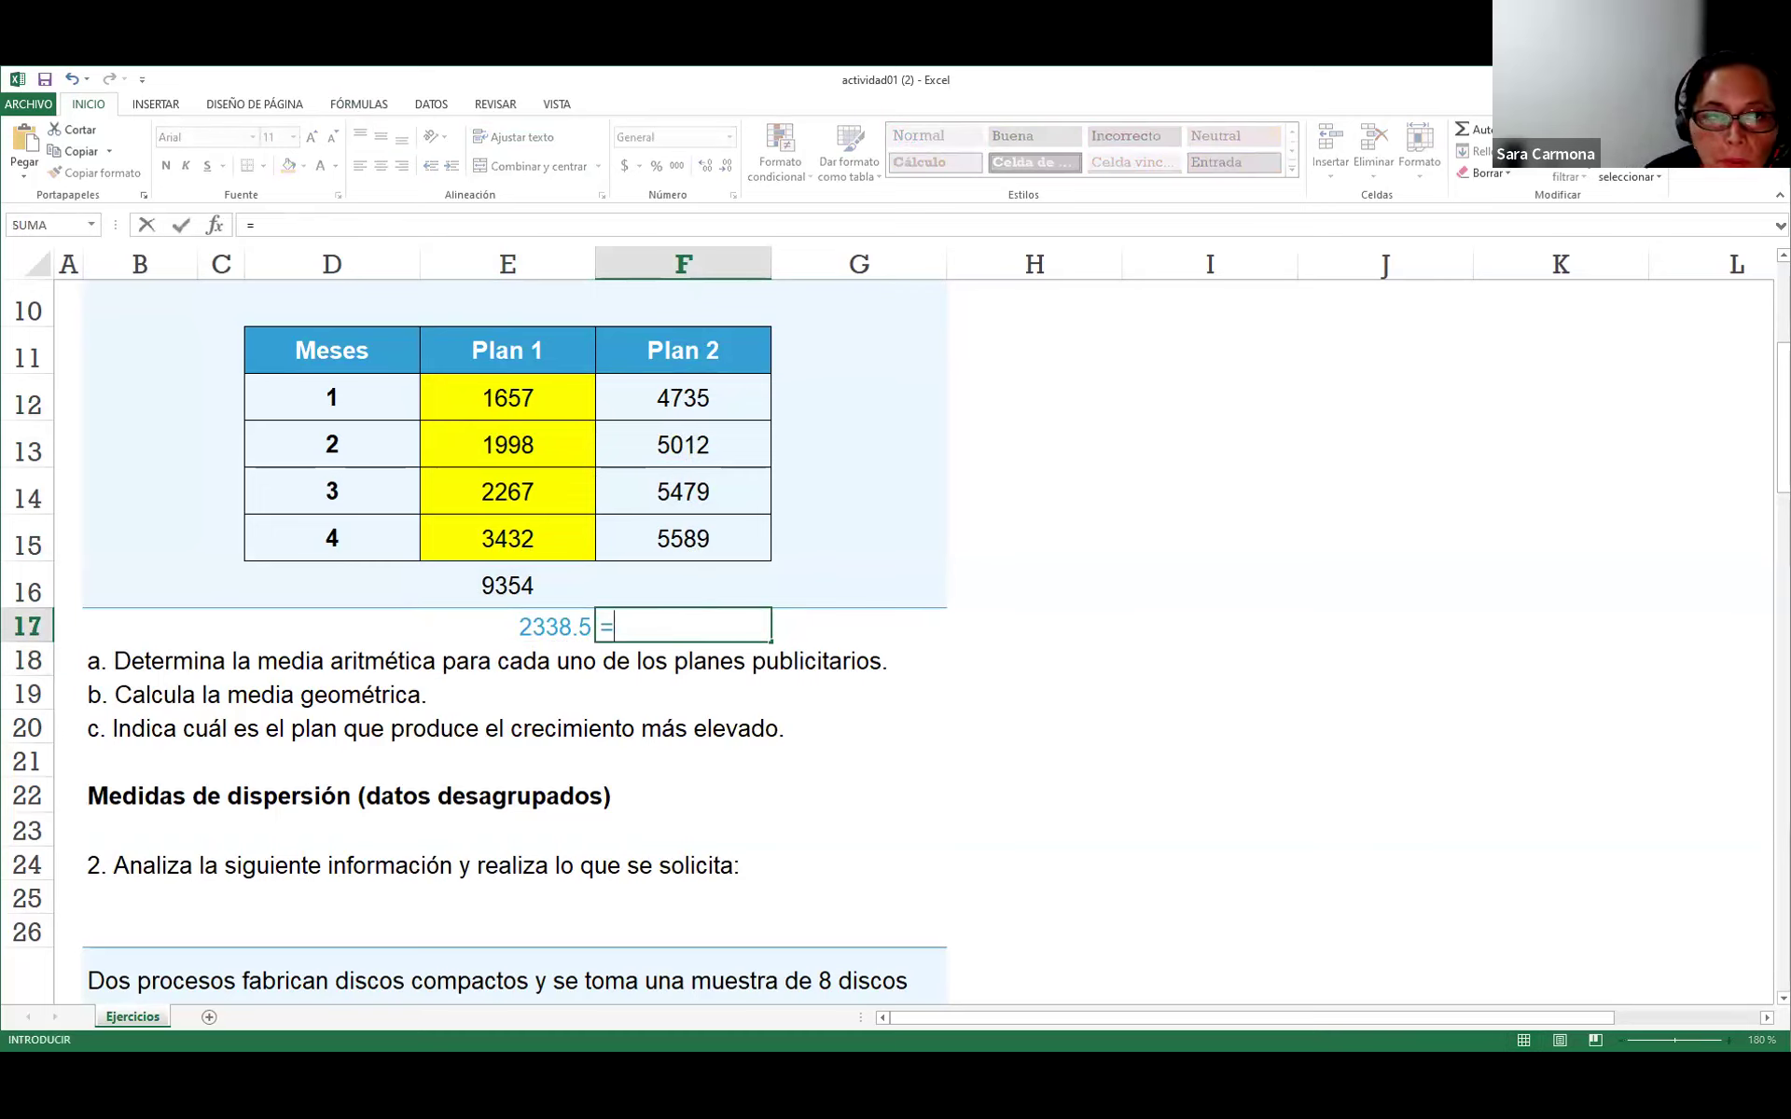
left_click(214, 226)
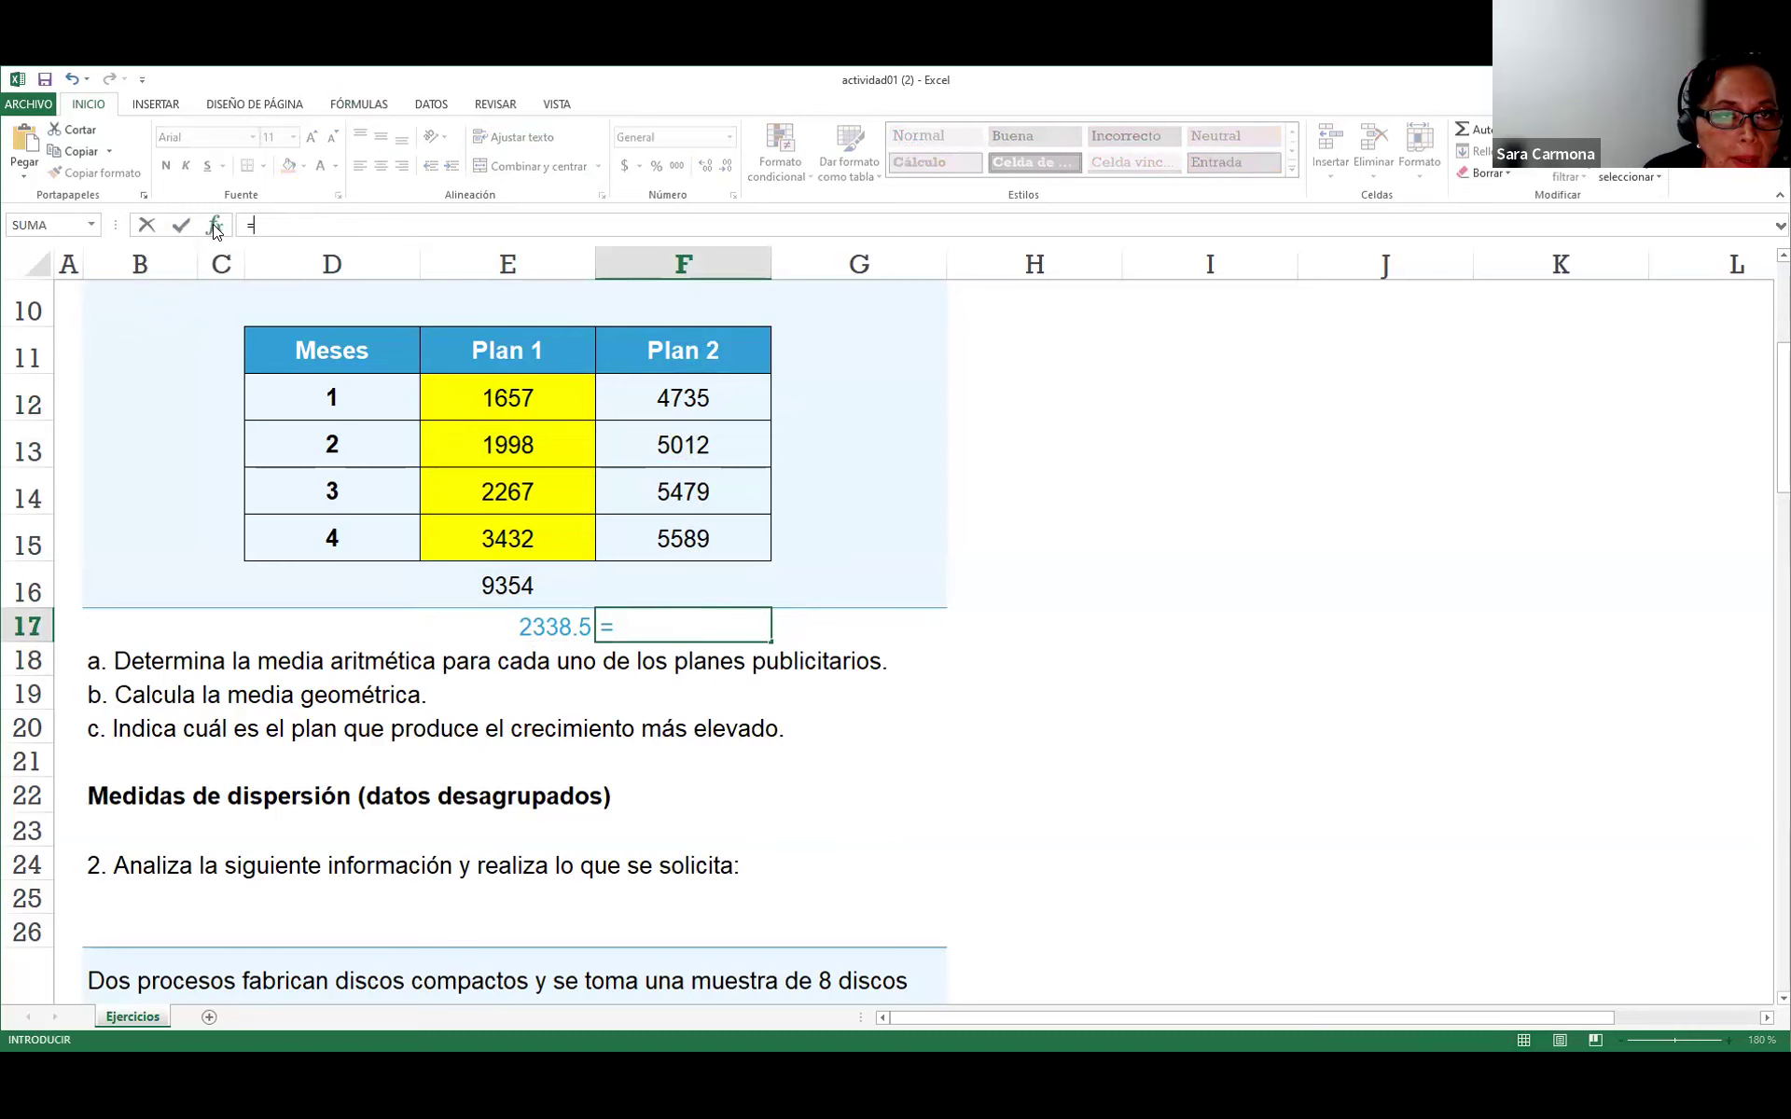
left_click(719, 528)
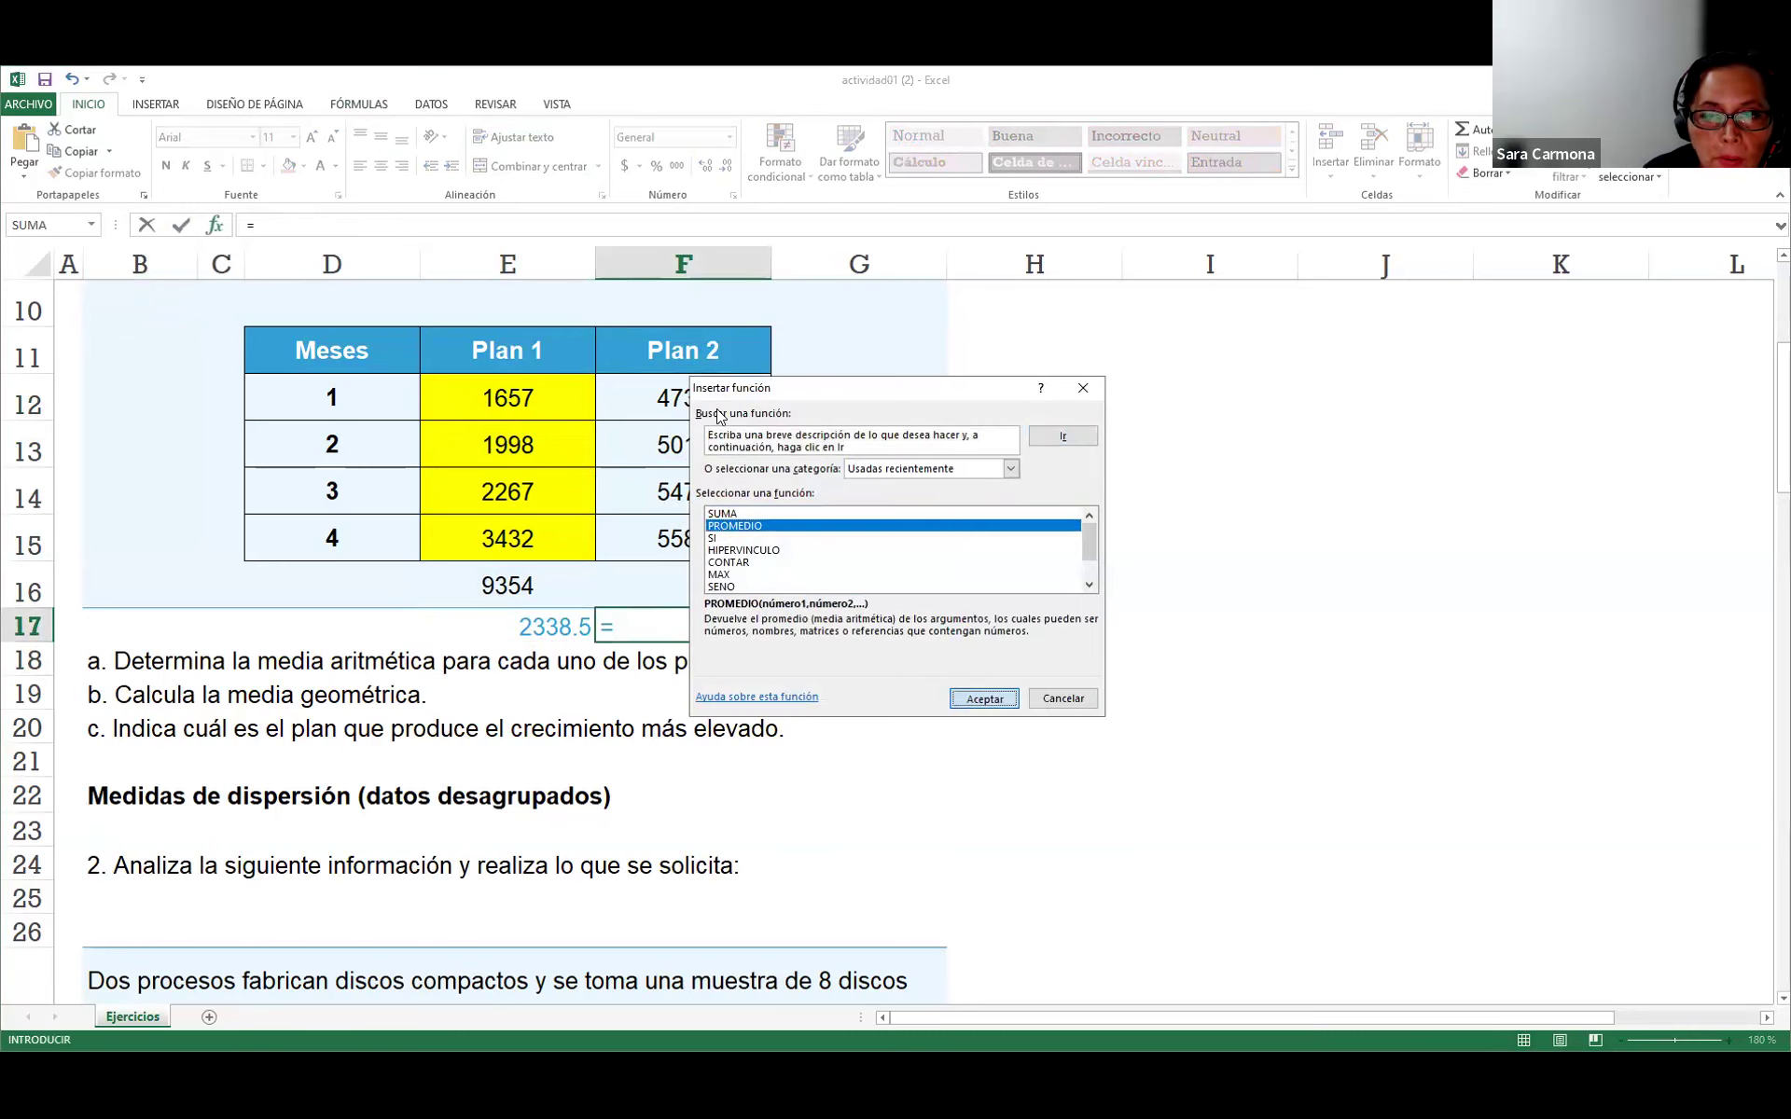
key("Return")
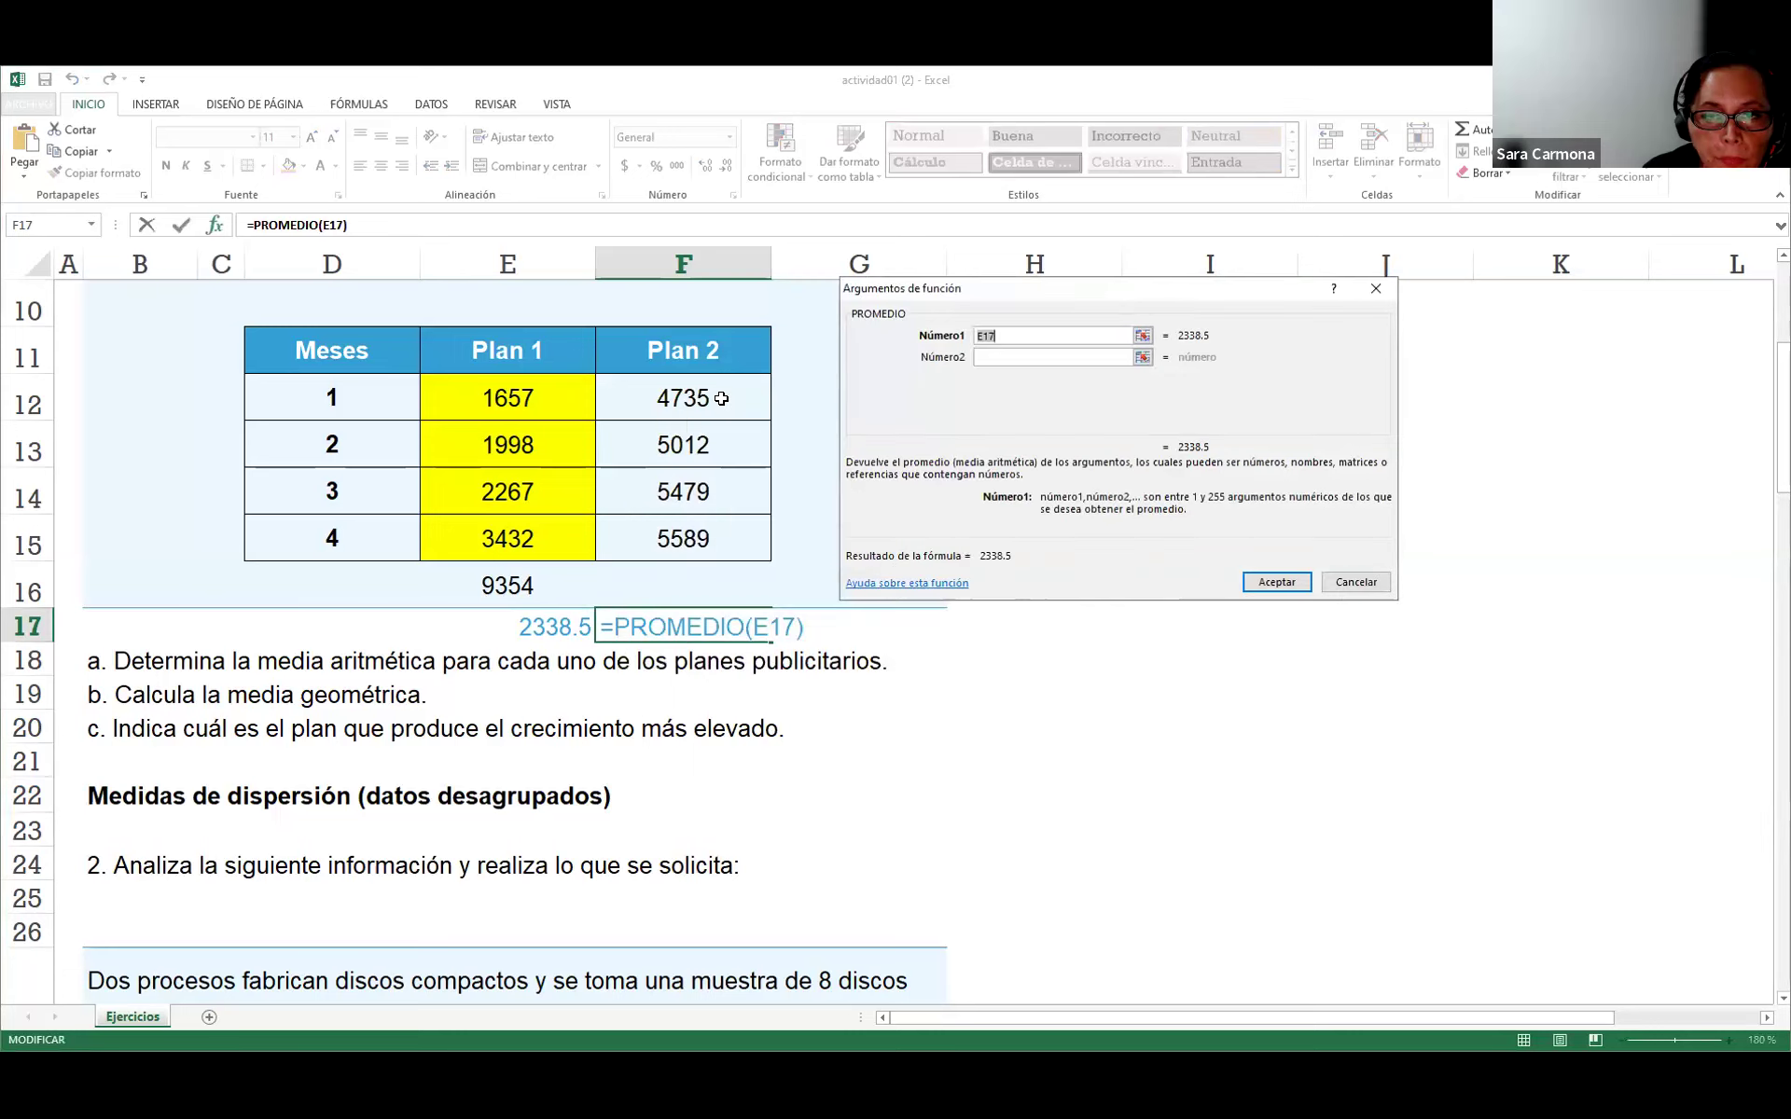
left_click(695, 395)
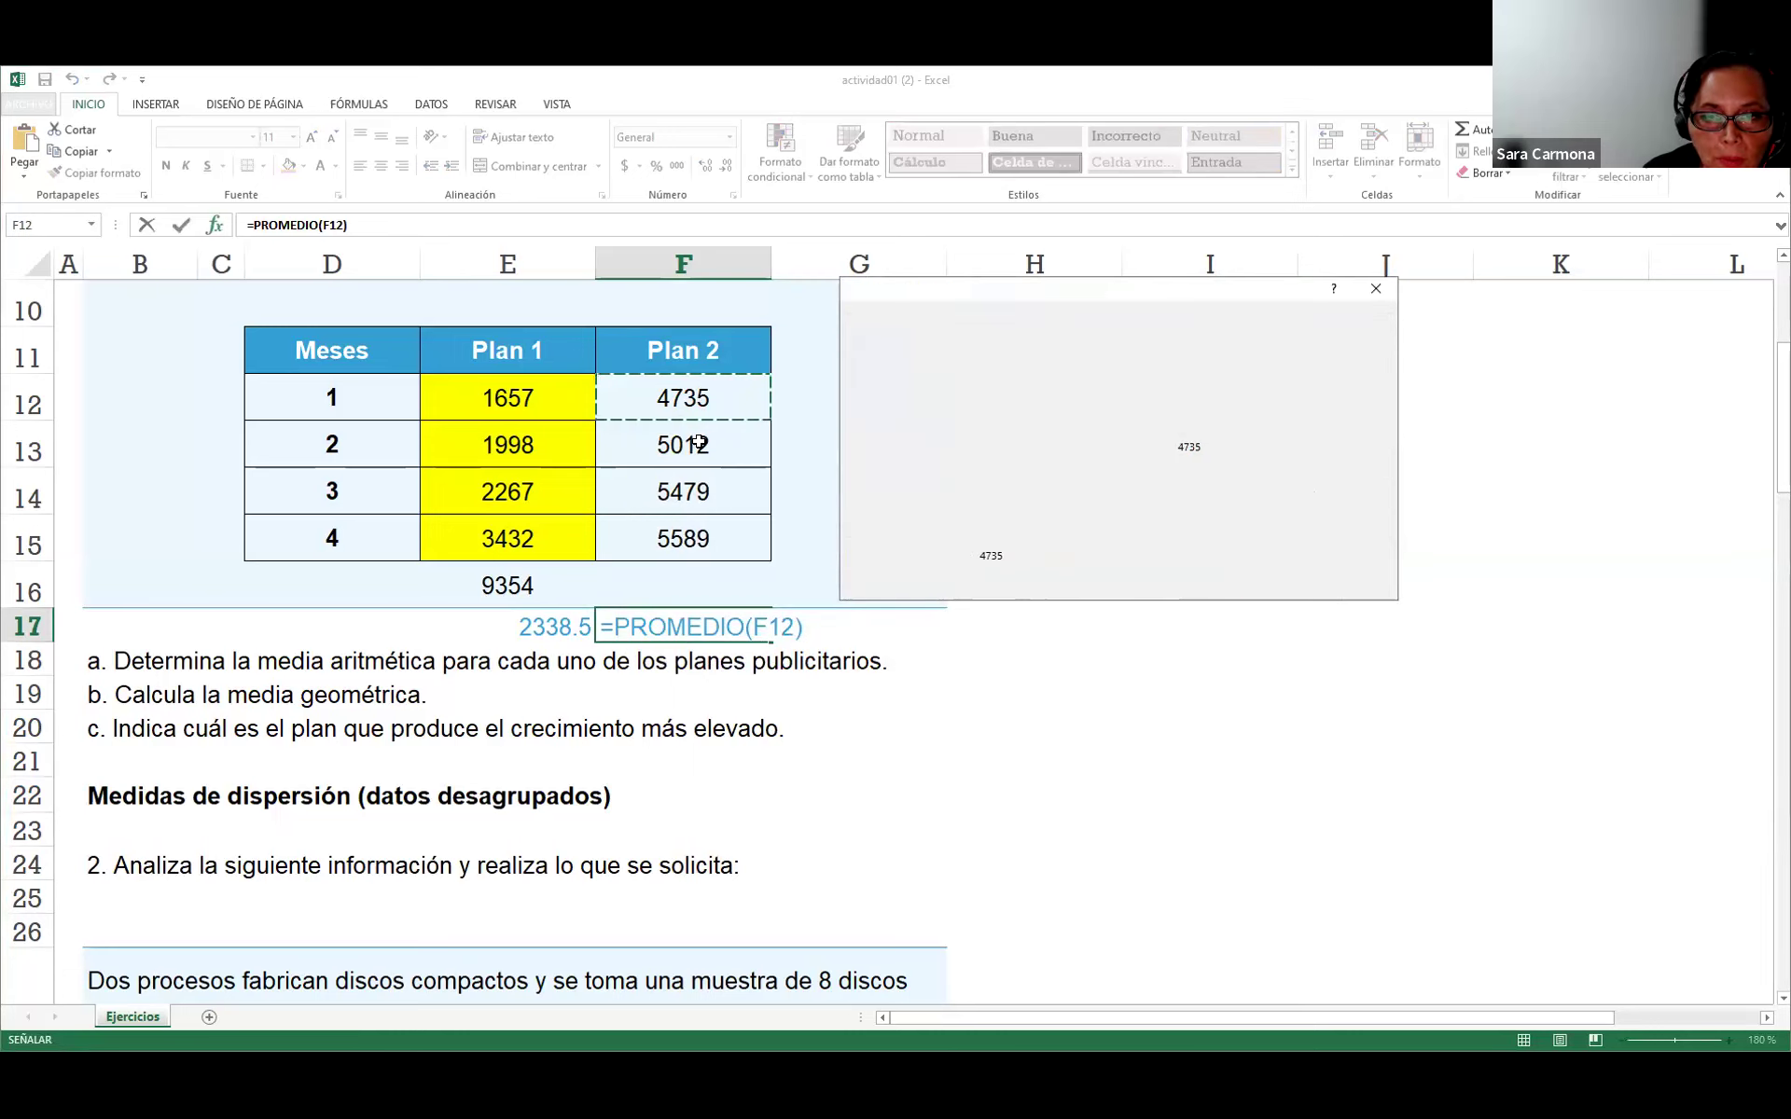
left_click(693, 525, "shift")
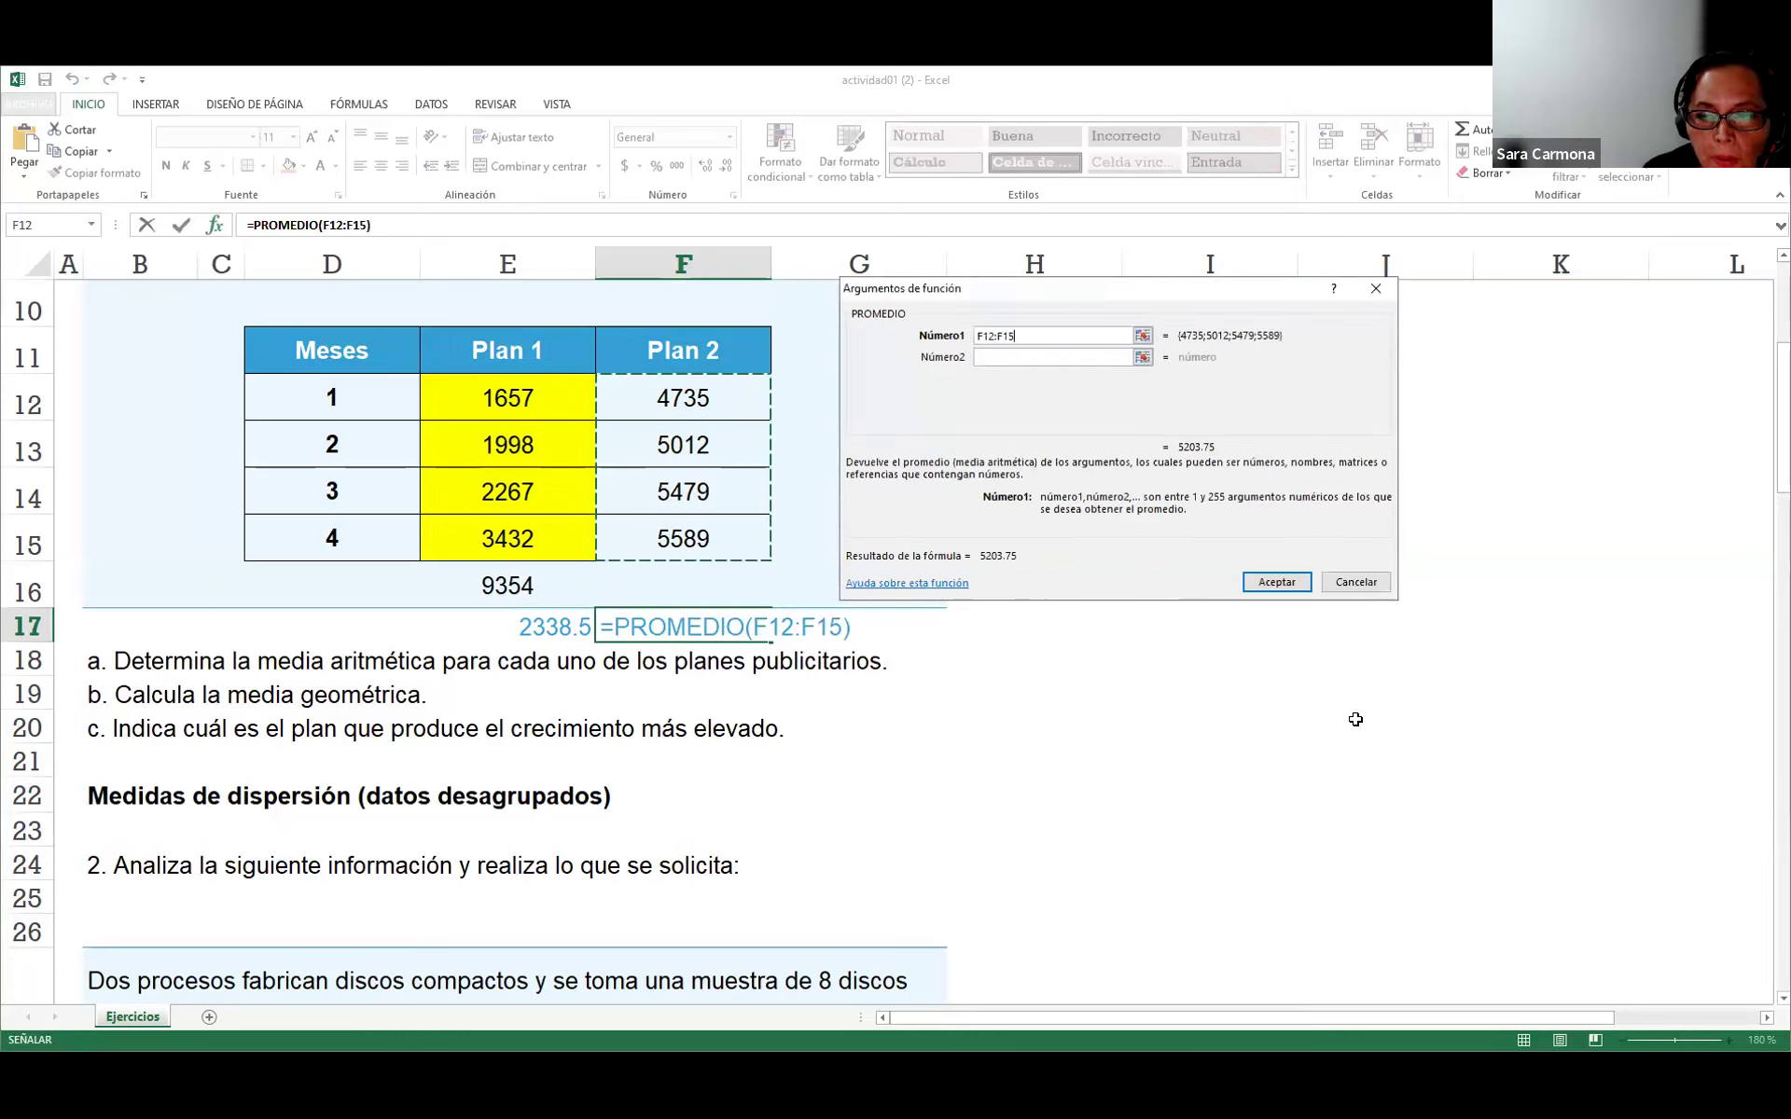
left_click(1280, 581)
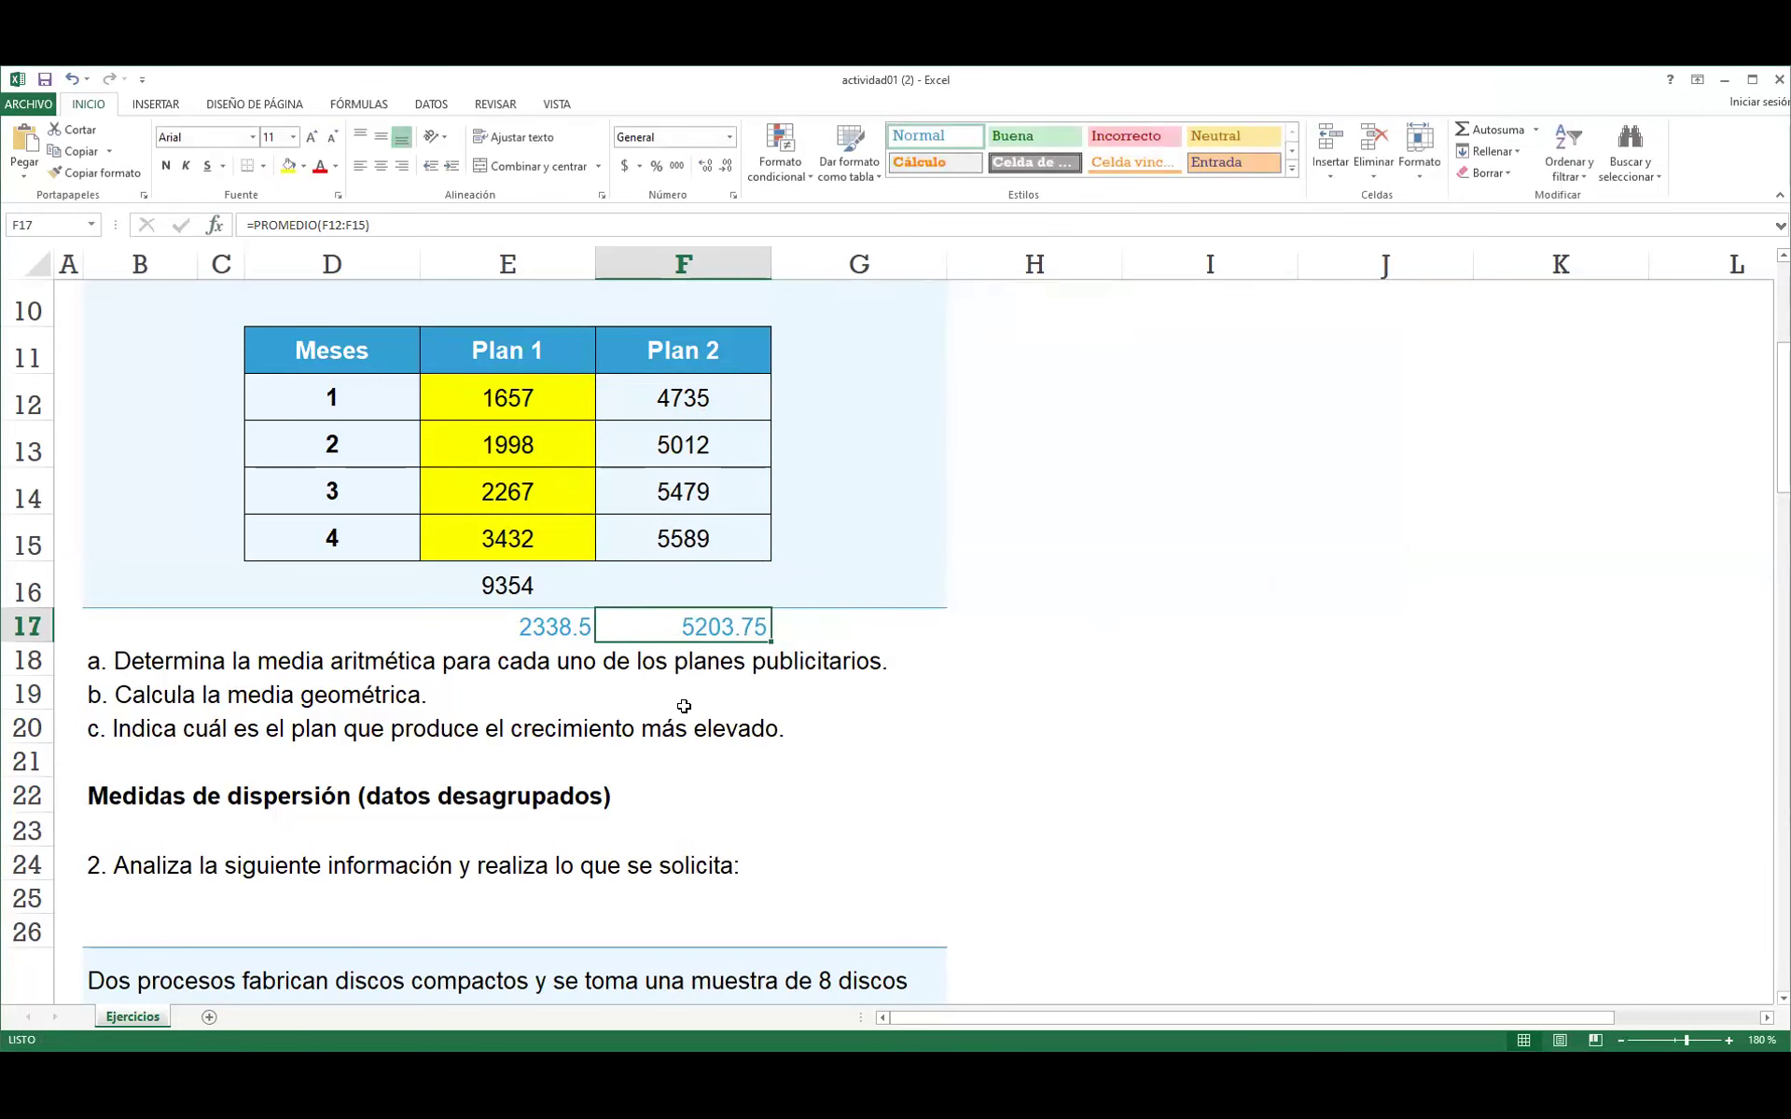
left_click(897, 694)
left_click(728, 634)
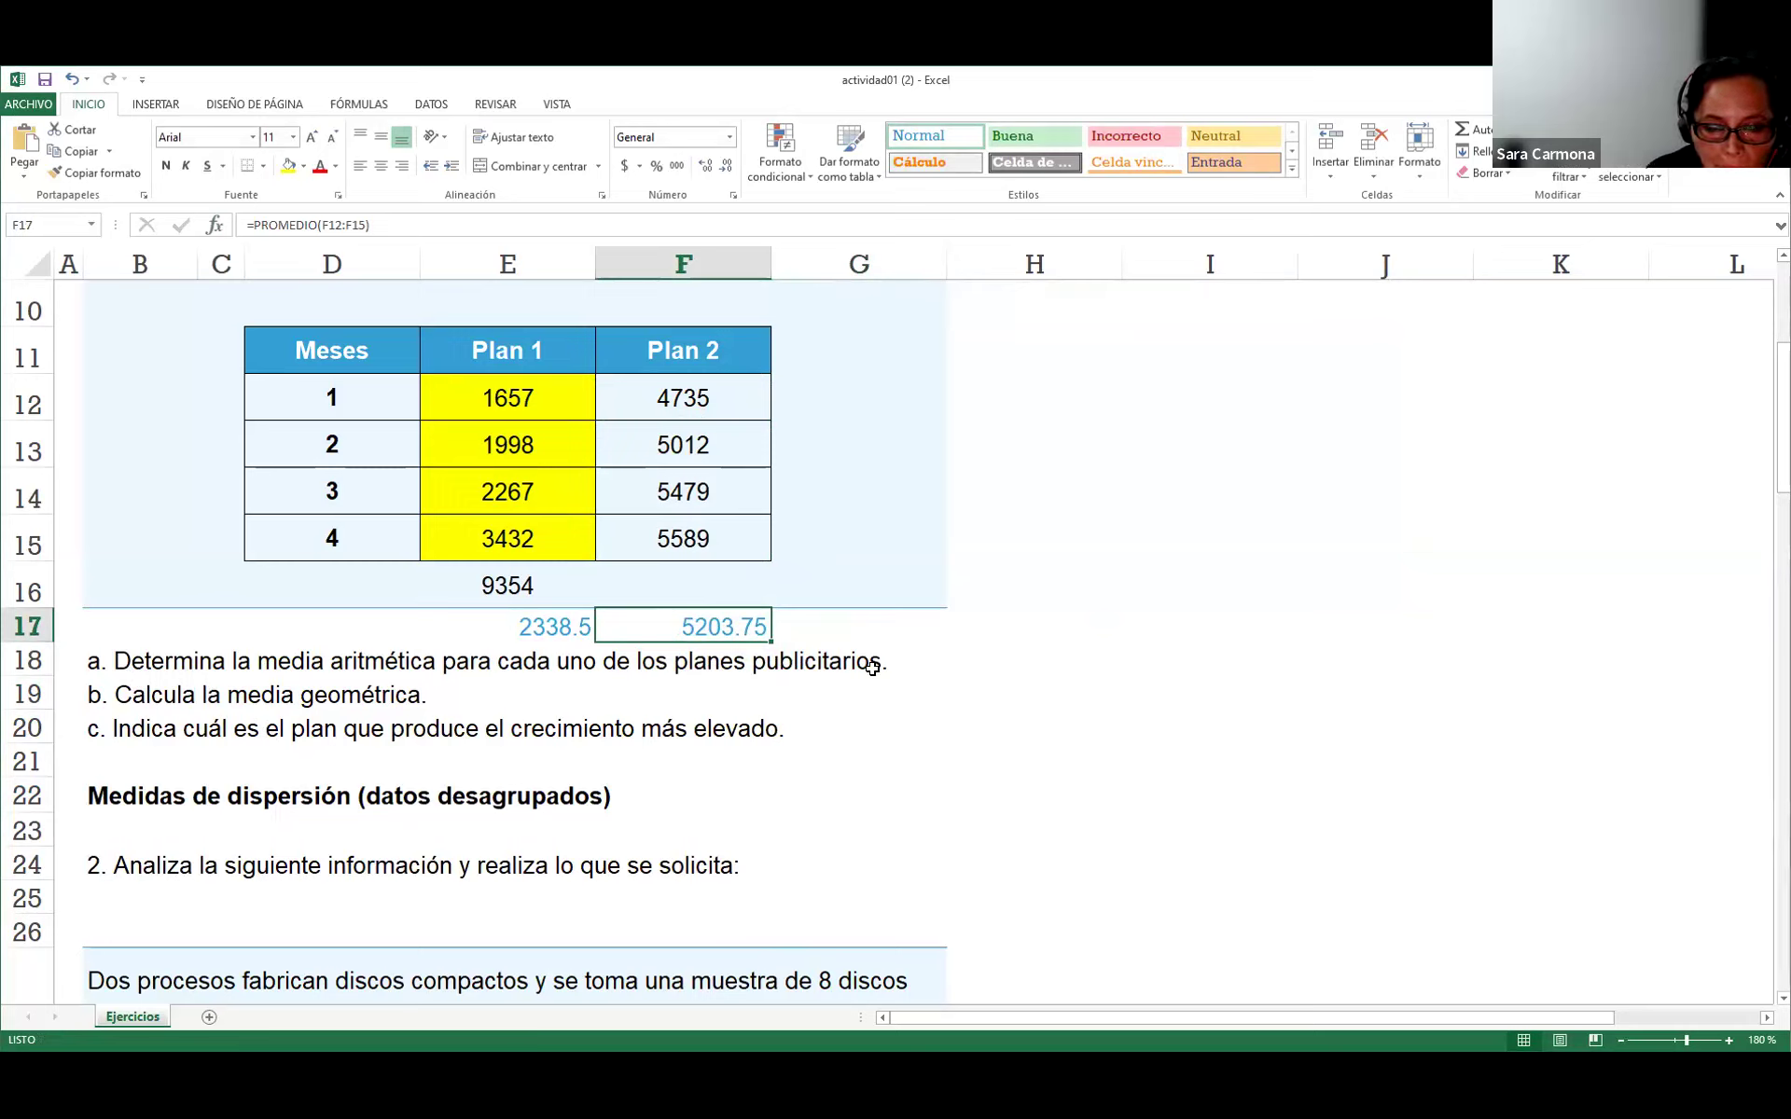
left_click(560, 620)
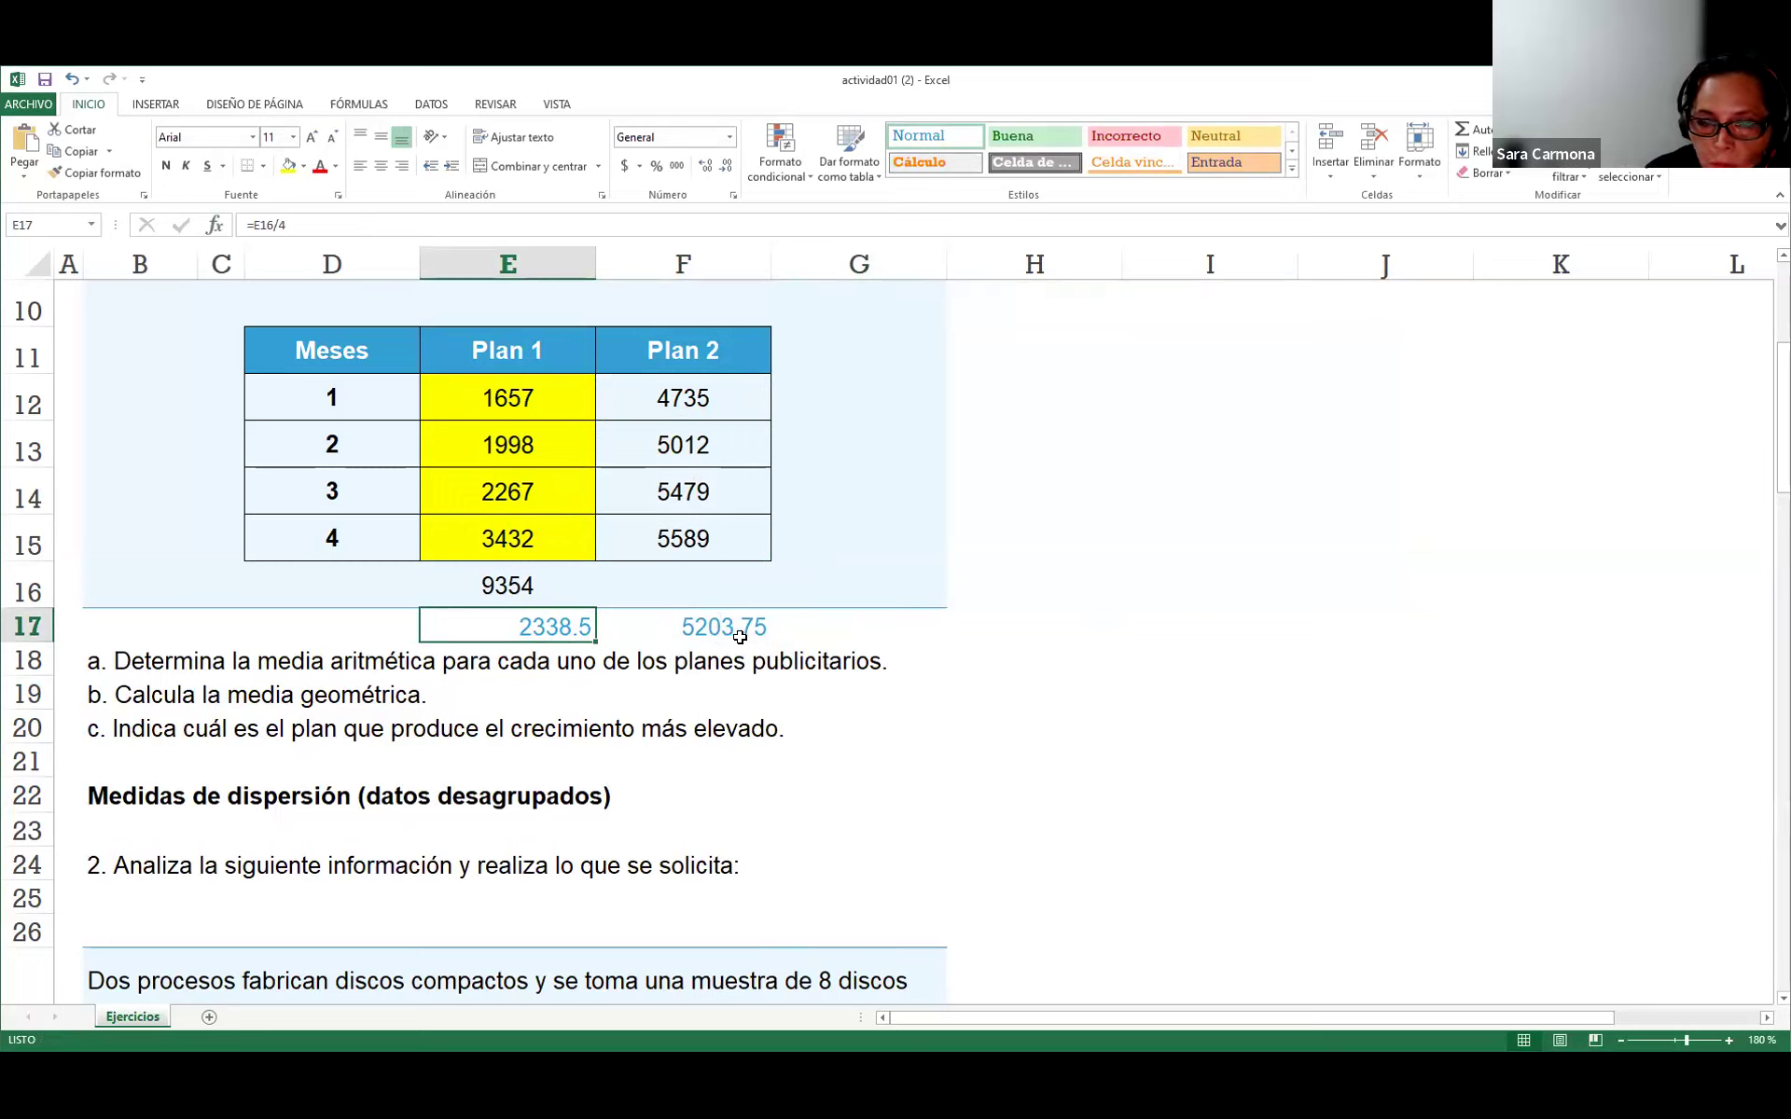
left_click(207, 693)
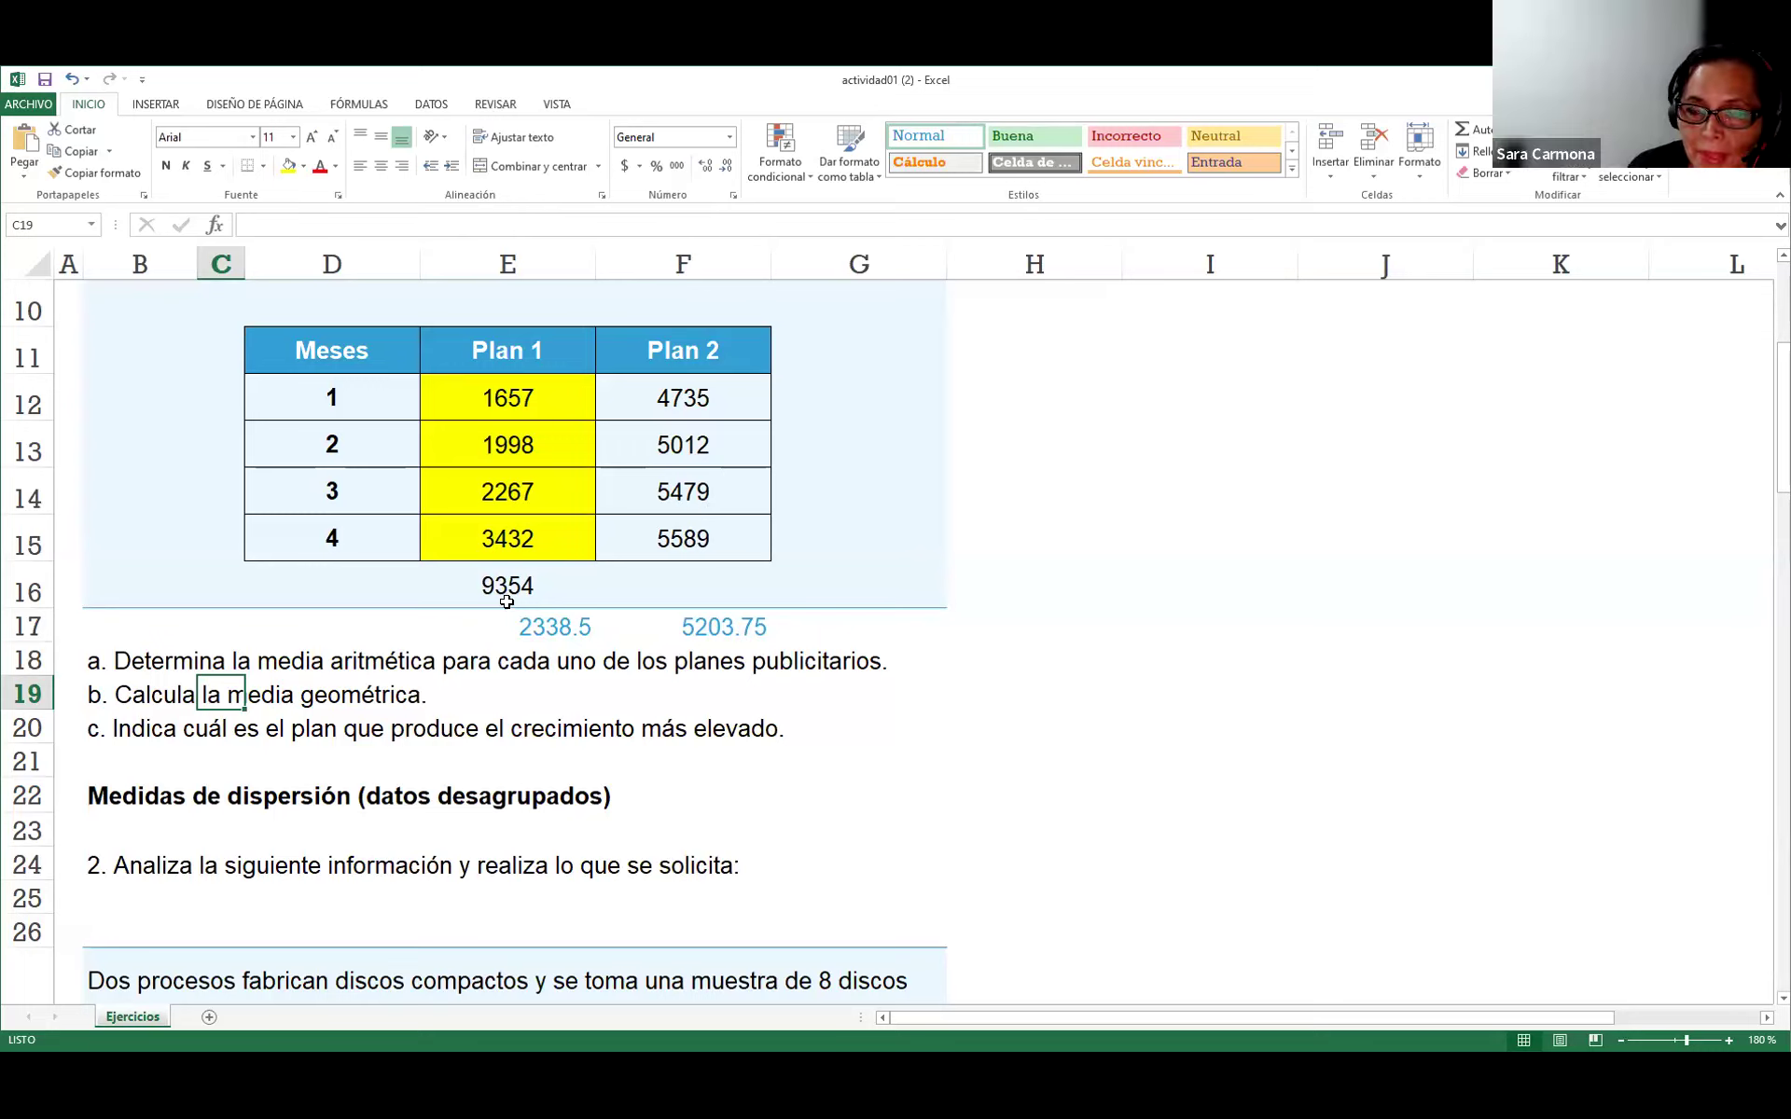
left_click(318, 668)
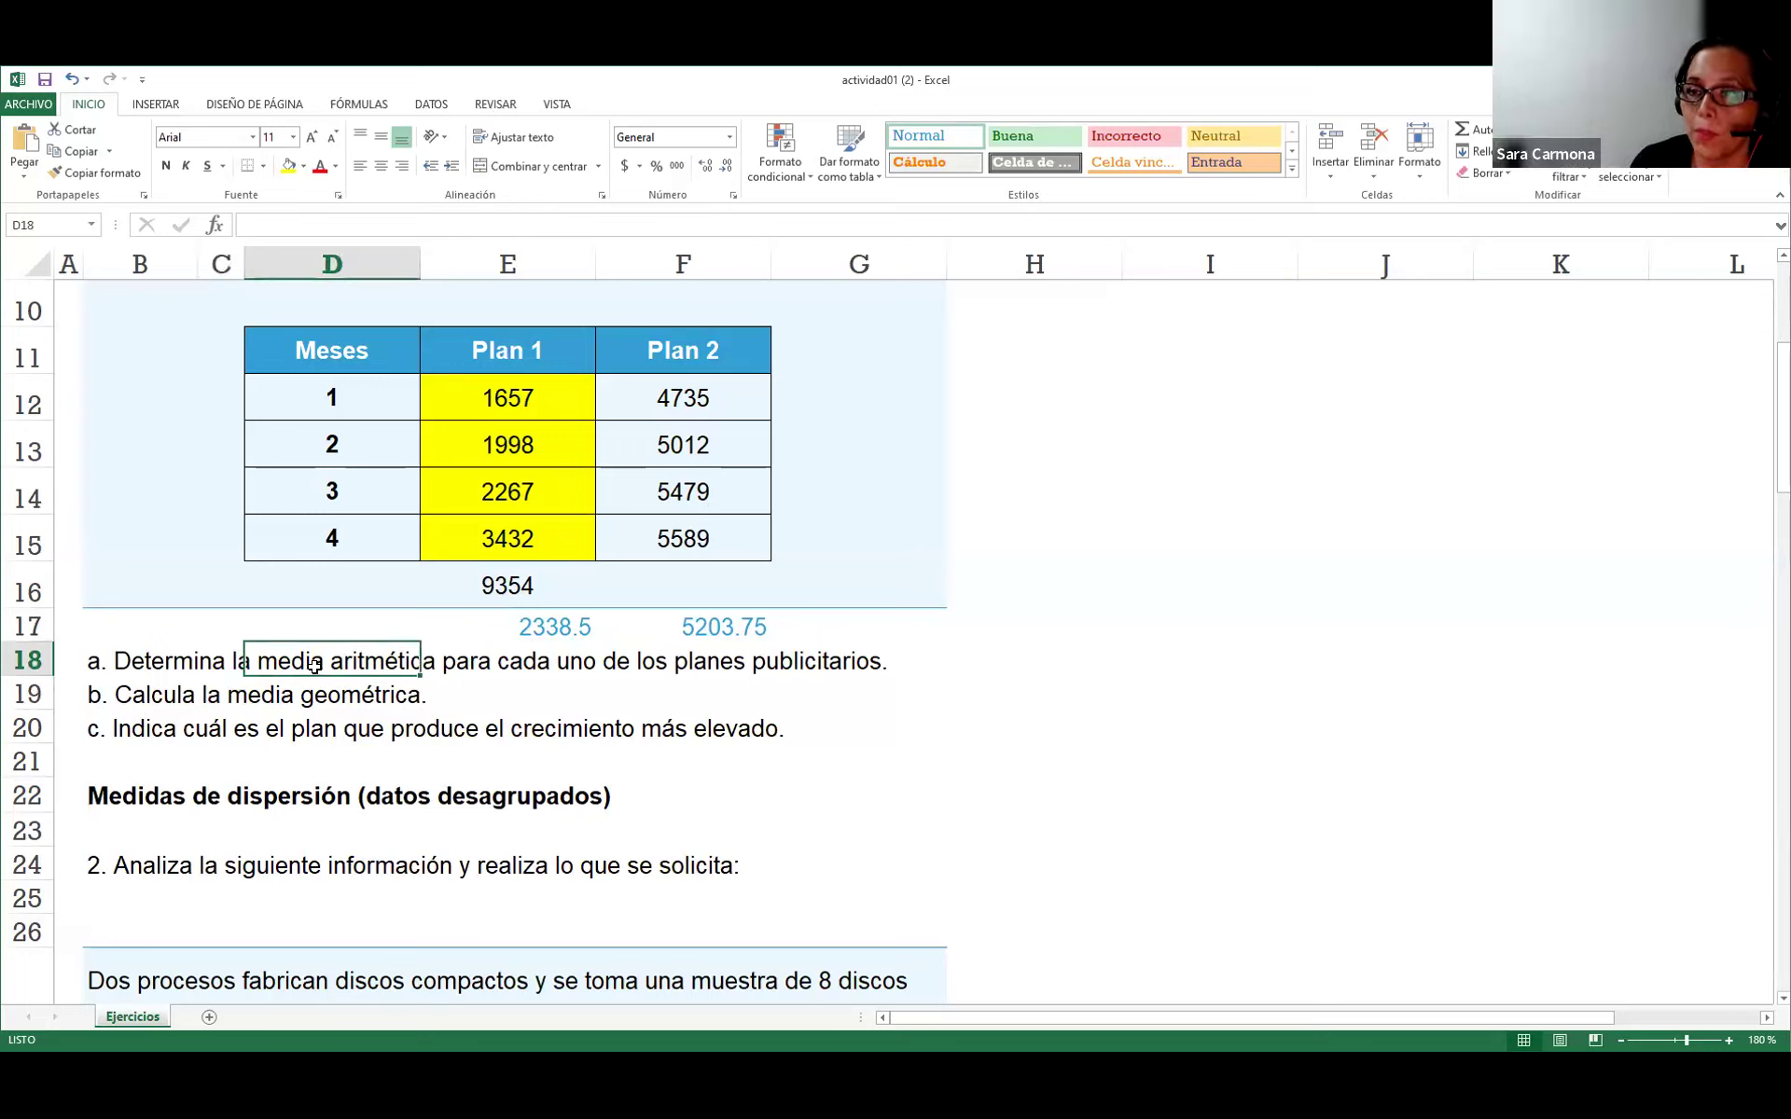
left_click(557, 625)
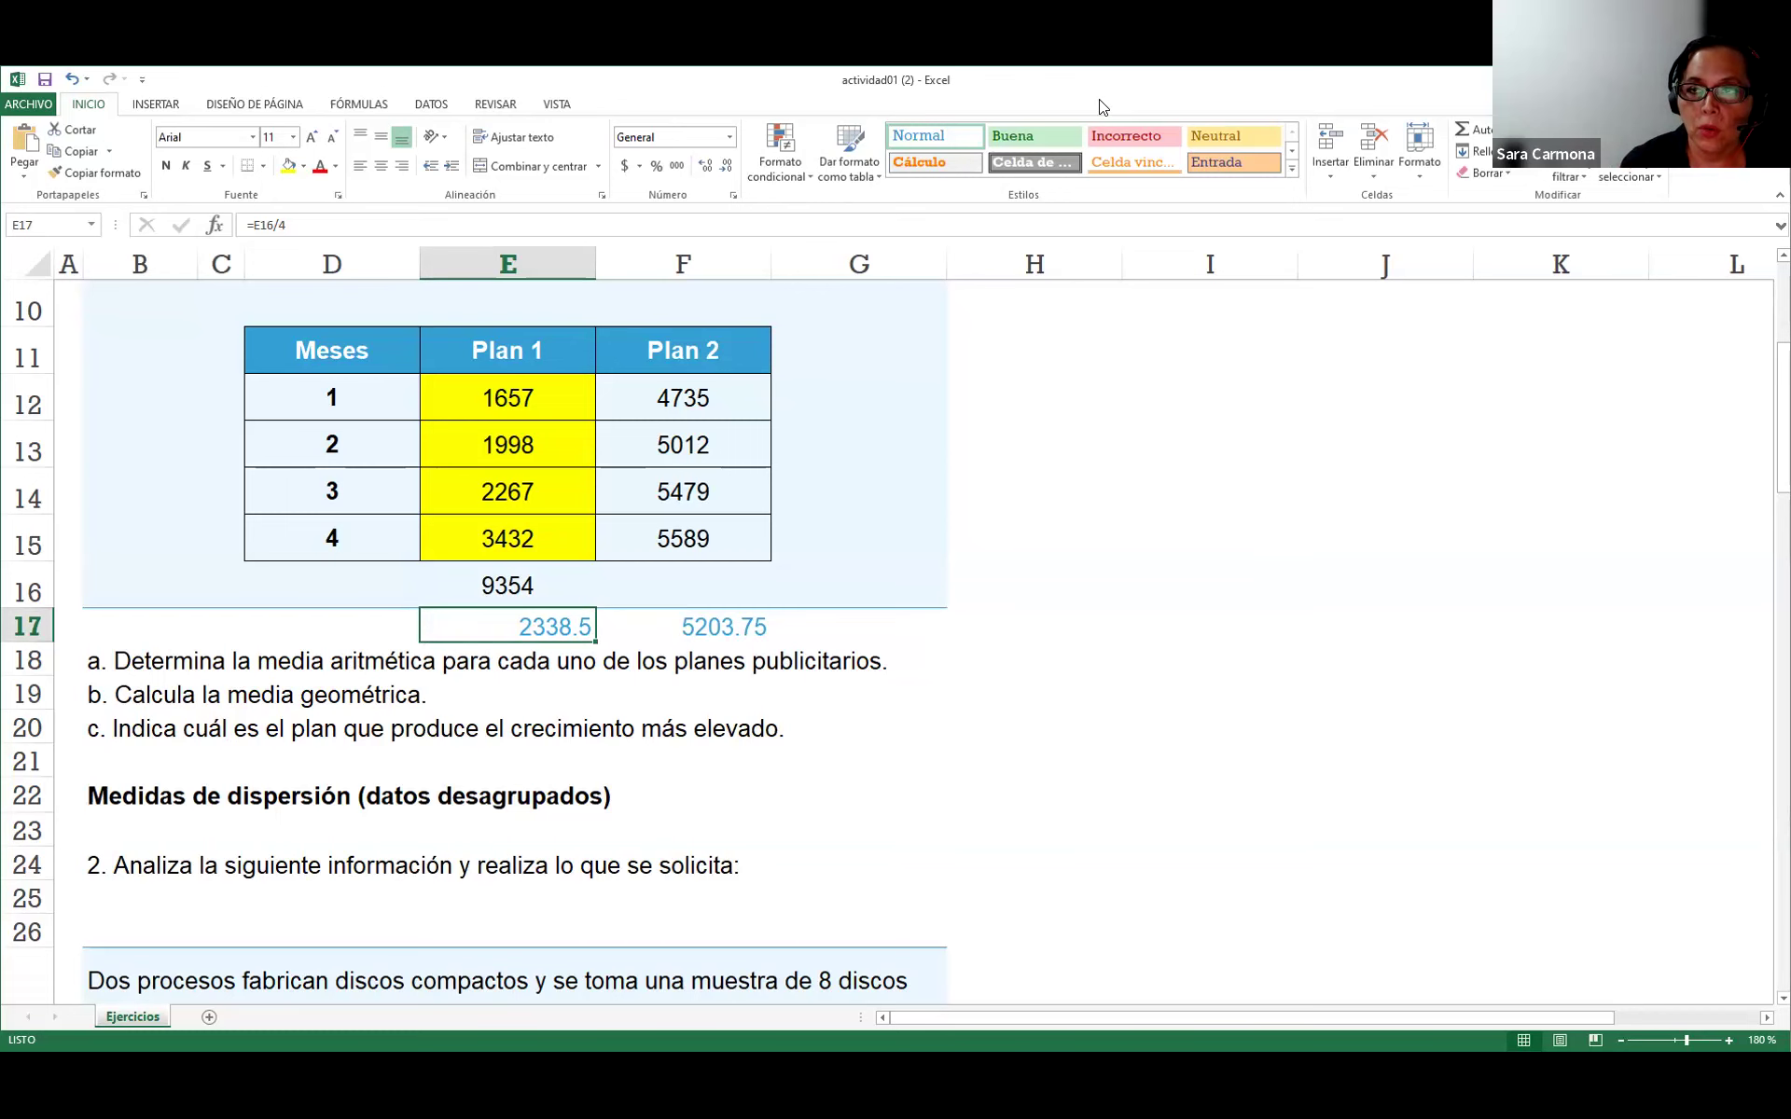
left_click(514, 692)
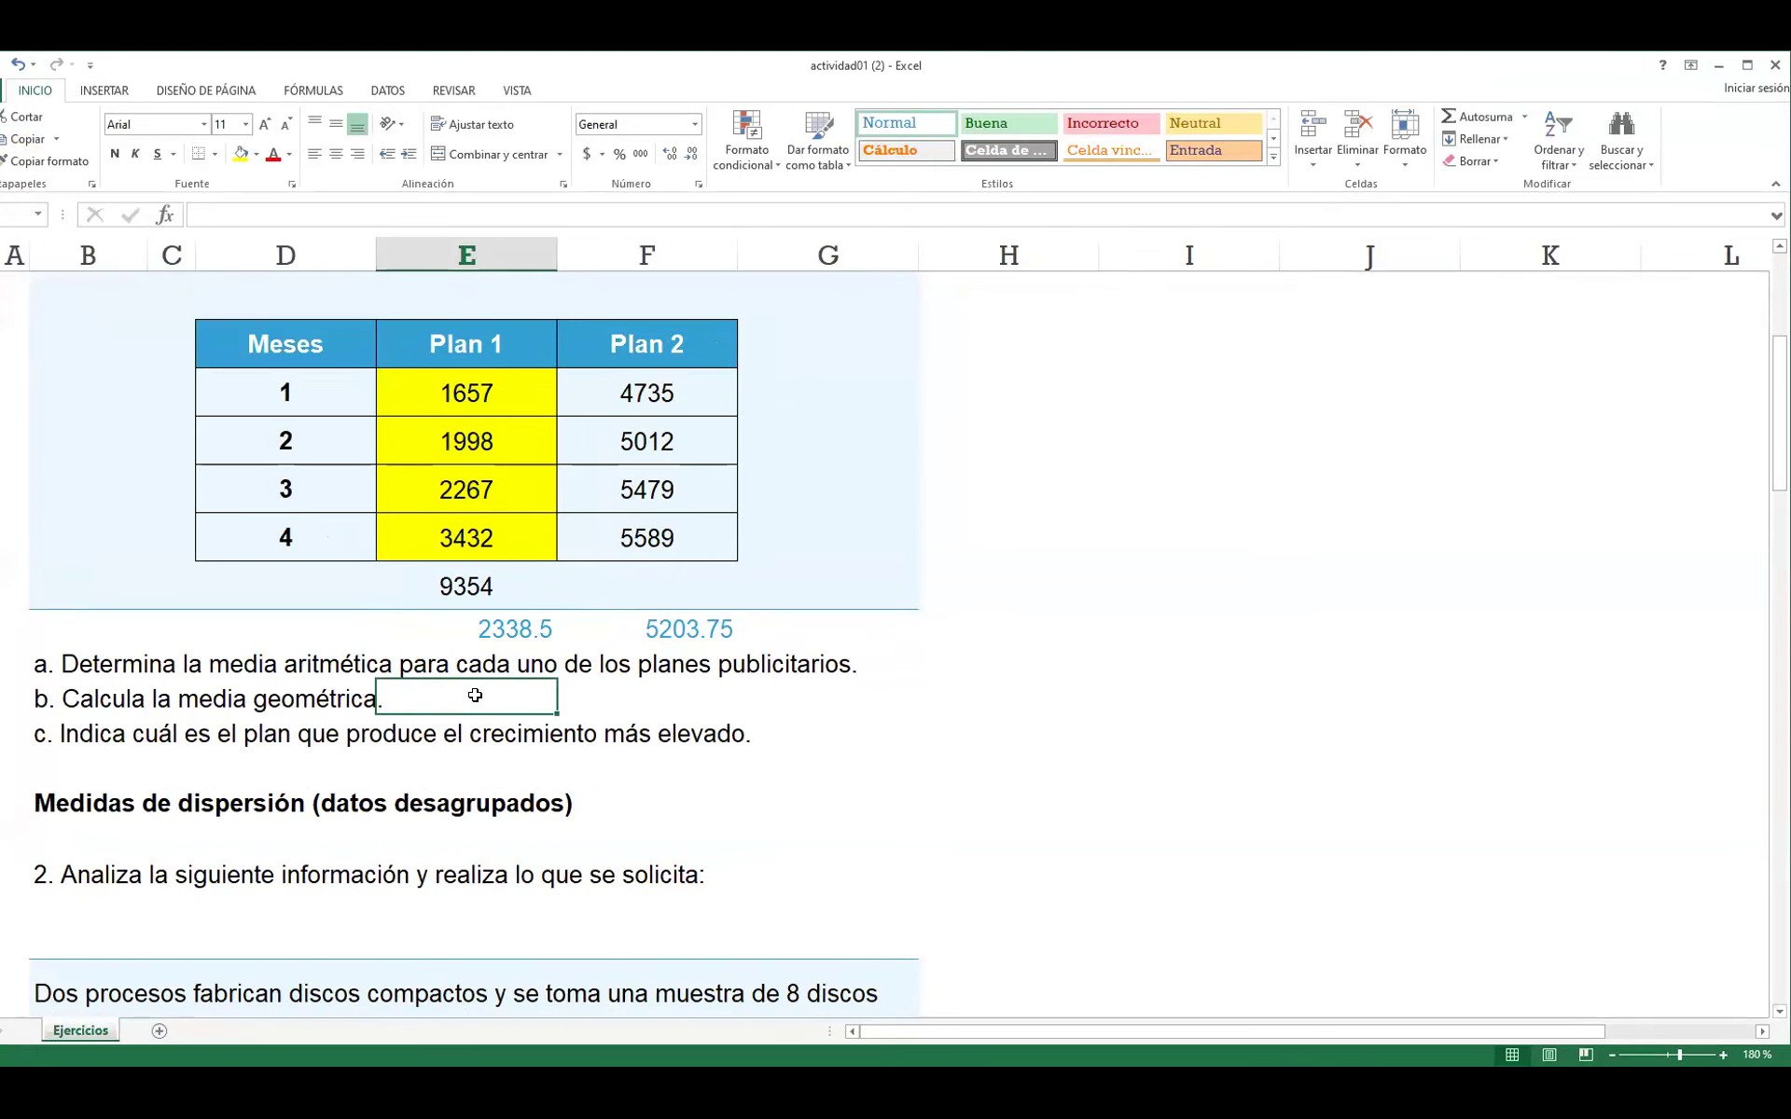